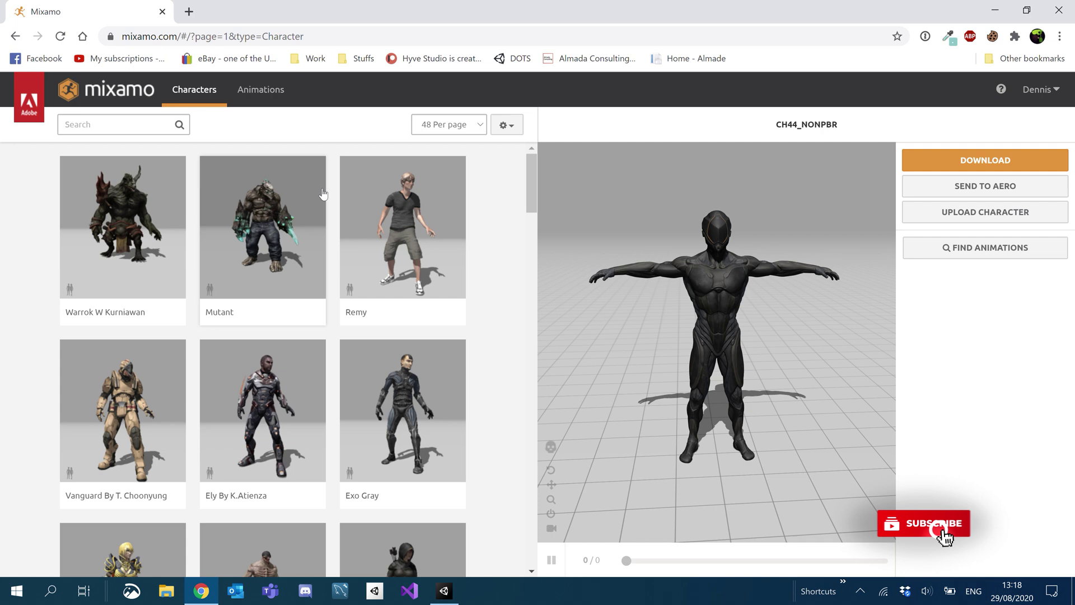
Step: Scroll Mixamo's Characters grid down to the Mousey card, briefly orbiting the default CH44_NONPBR figure
{"action": "scroll", "coordinate": [252, 346], "scroll_direction": "down", "scroll_amount": 9}
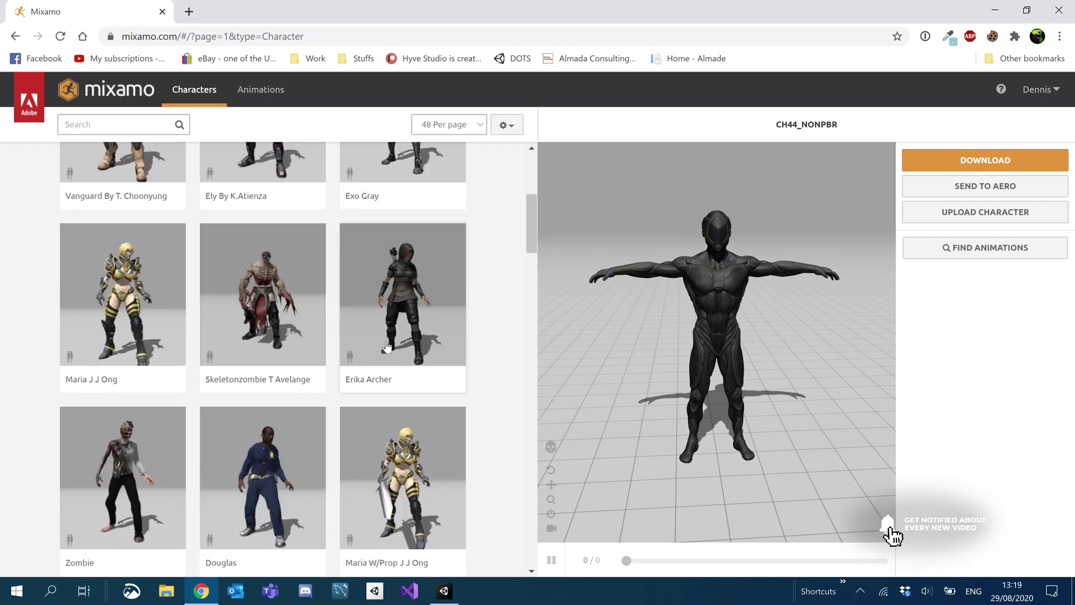
{"action": "scroll", "coordinate": [398, 327], "scroll_direction": "down", "scroll_amount": 4}
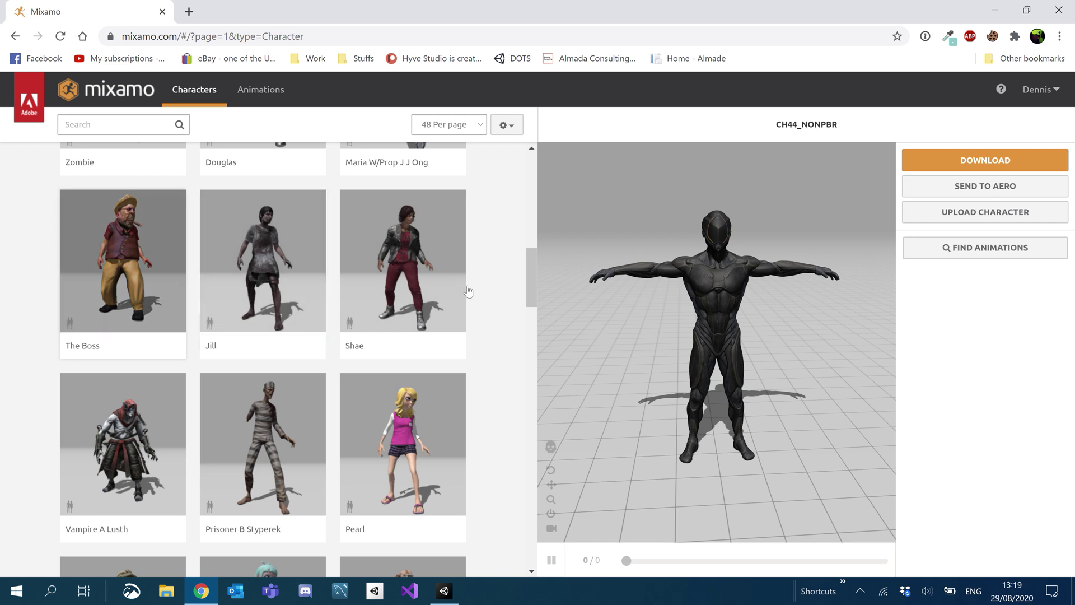
{"action": "scroll", "coordinate": [274, 386], "scroll_direction": "down", "scroll_amount": 4}
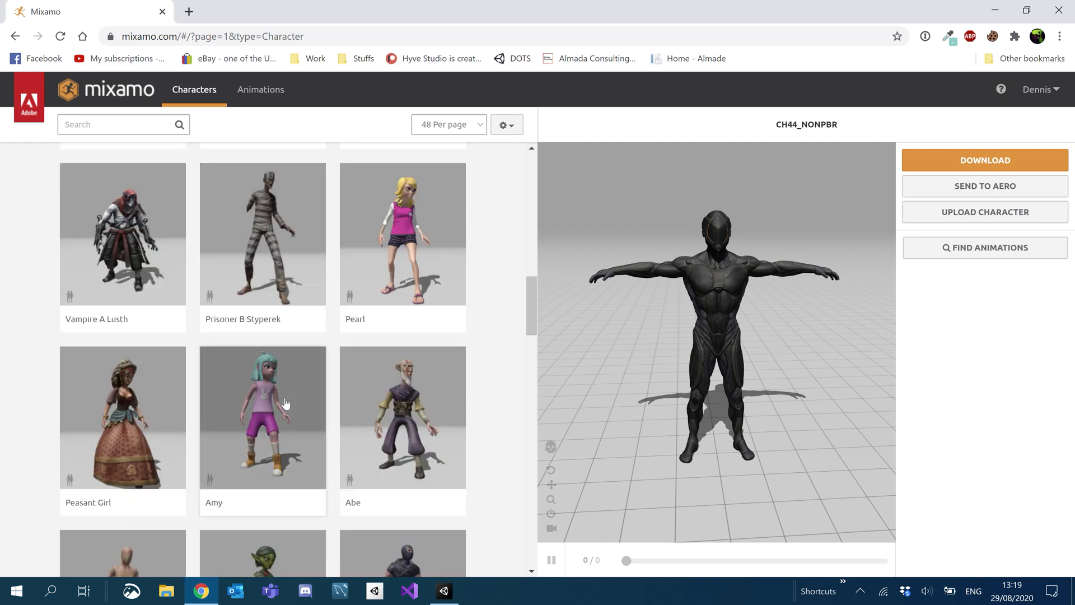
{"action": "left_click_drag", "start_coordinate": [711, 306], "coordinate": [718, 331]}
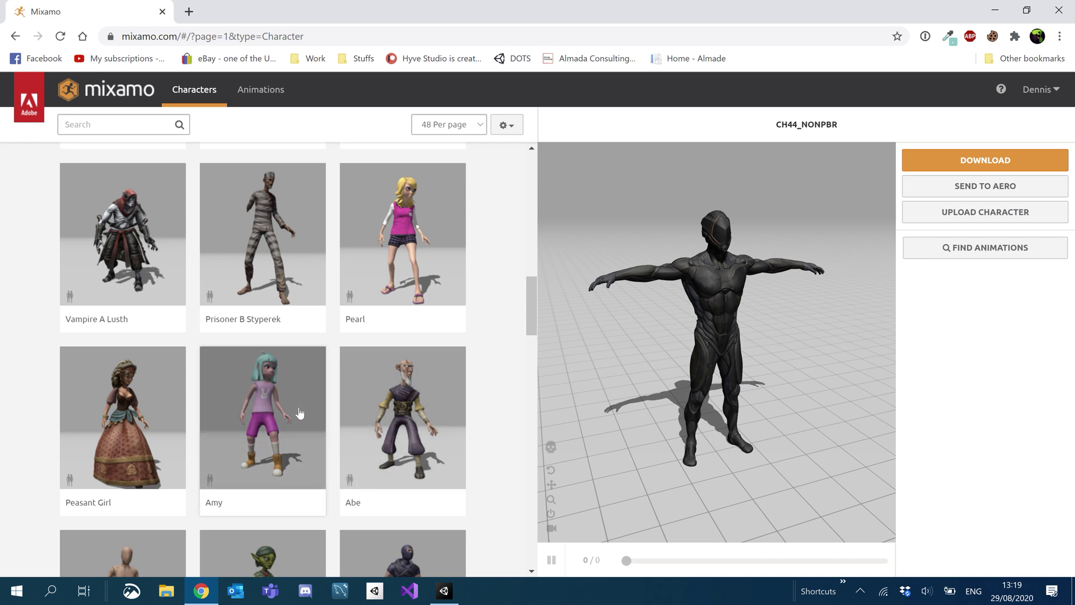
{"action": "scroll", "coordinate": [297, 409], "scroll_direction": "up", "scroll_amount": 1}
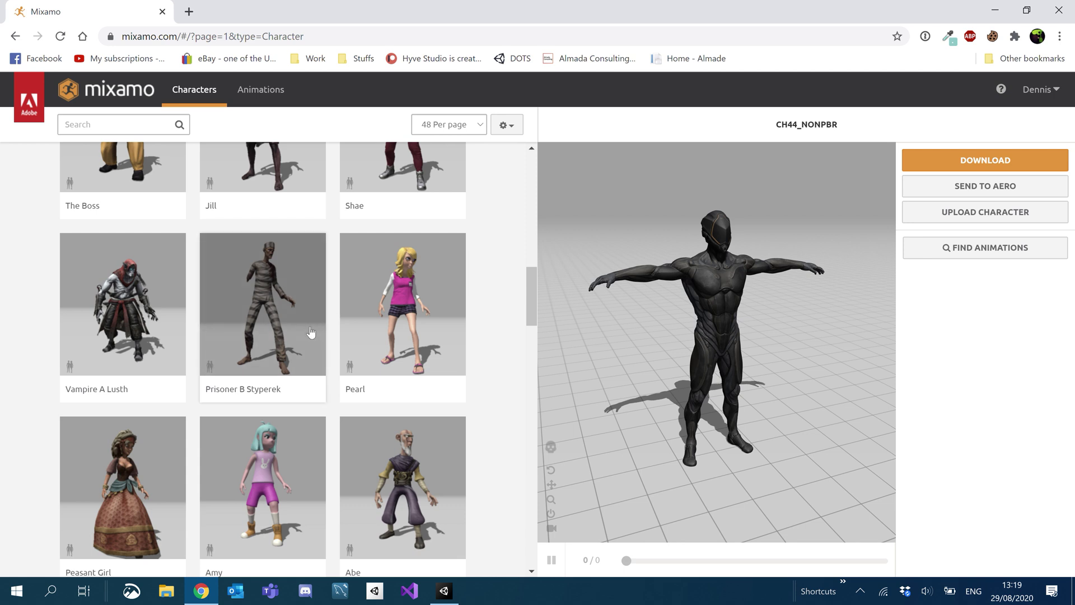
{"action": "scroll", "coordinate": [294, 346], "scroll_direction": "up", "scroll_amount": 2}
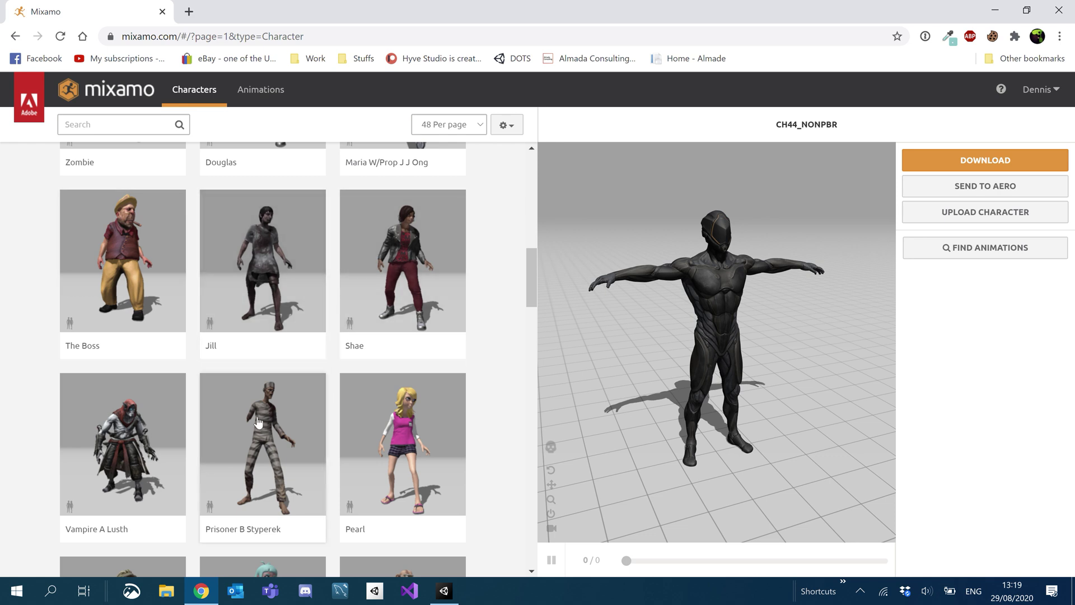
{"action": "scroll", "coordinate": [304, 403], "scroll_direction": "down", "scroll_amount": 3}
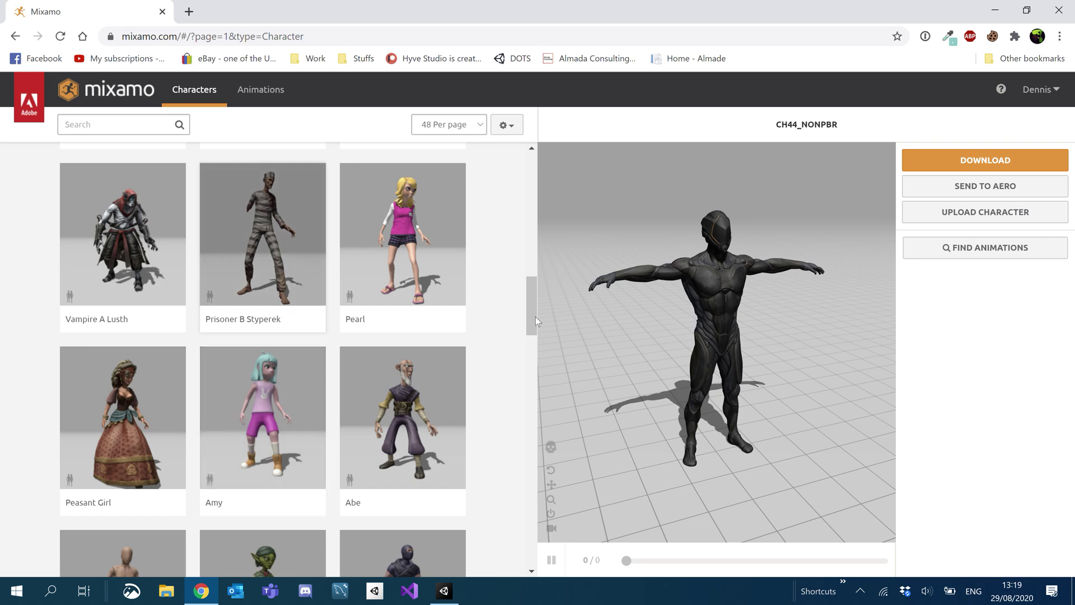
{"action": "scroll", "coordinate": [306, 379], "scroll_direction": "down", "scroll_amount": 4}
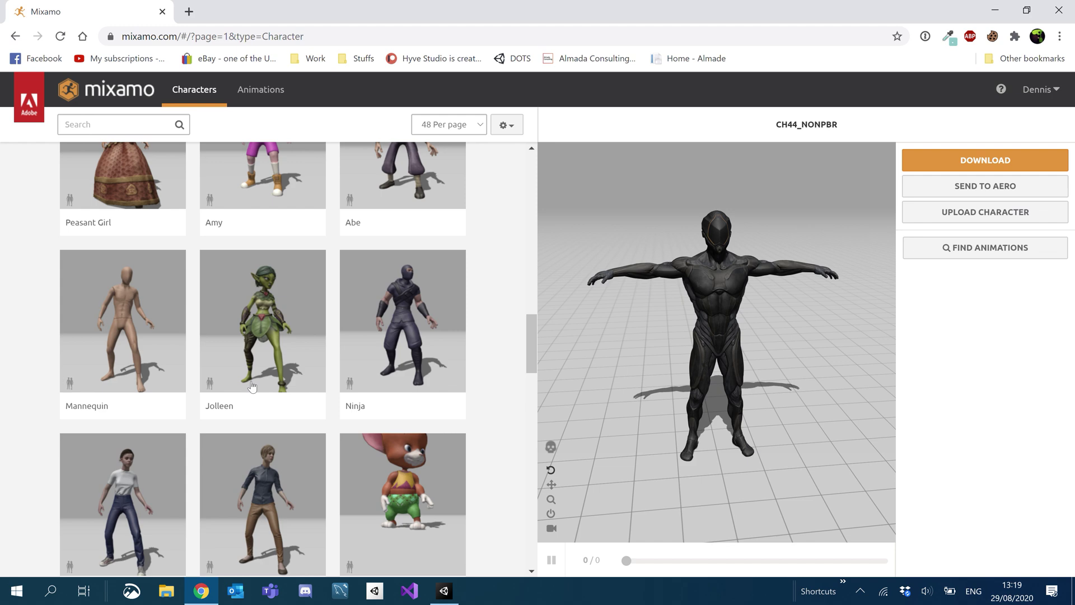
{"action": "scroll", "coordinate": [271, 290], "scroll_direction": "down", "scroll_amount": 4}
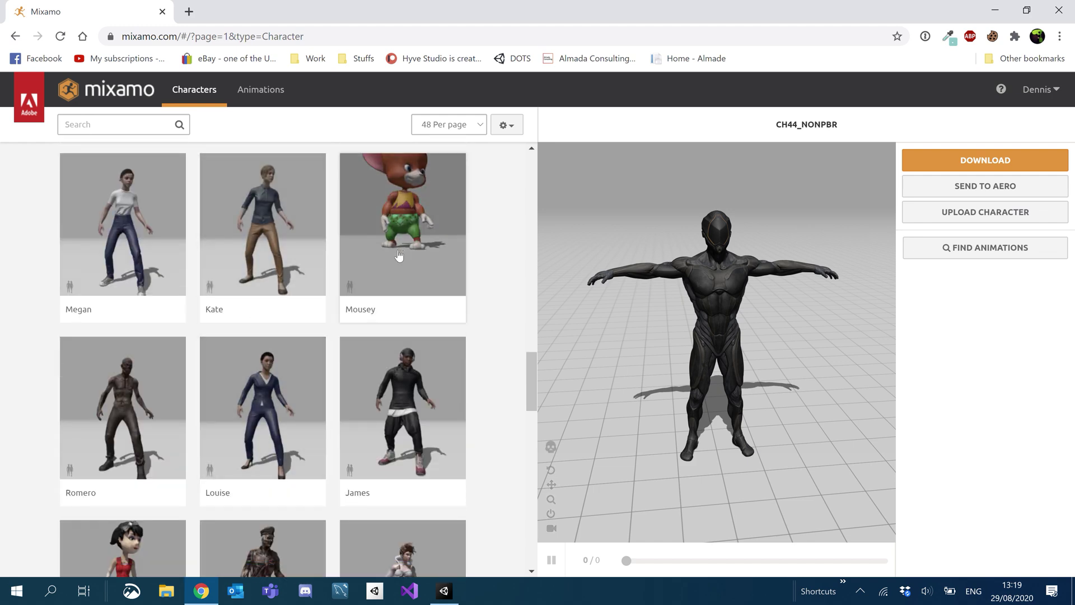
Step: Preview Mousey and download it as FBX for Unity in T-pose (Ch14_nonPBR.fbx)
{"action": "left_click", "coordinate": [424, 223]}
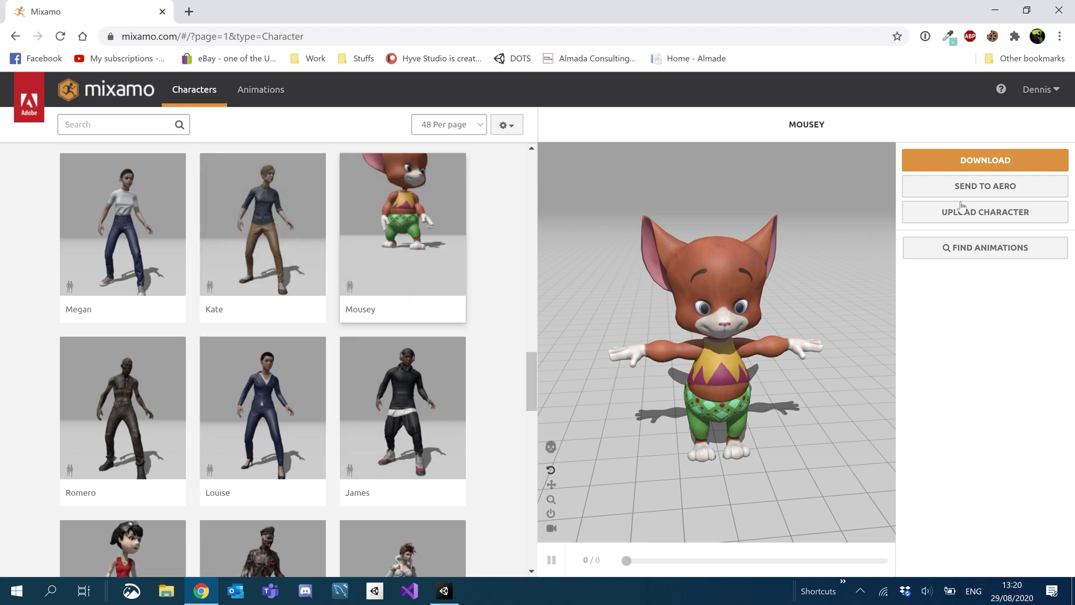
{"action": "left_click", "coordinate": [969, 167]}
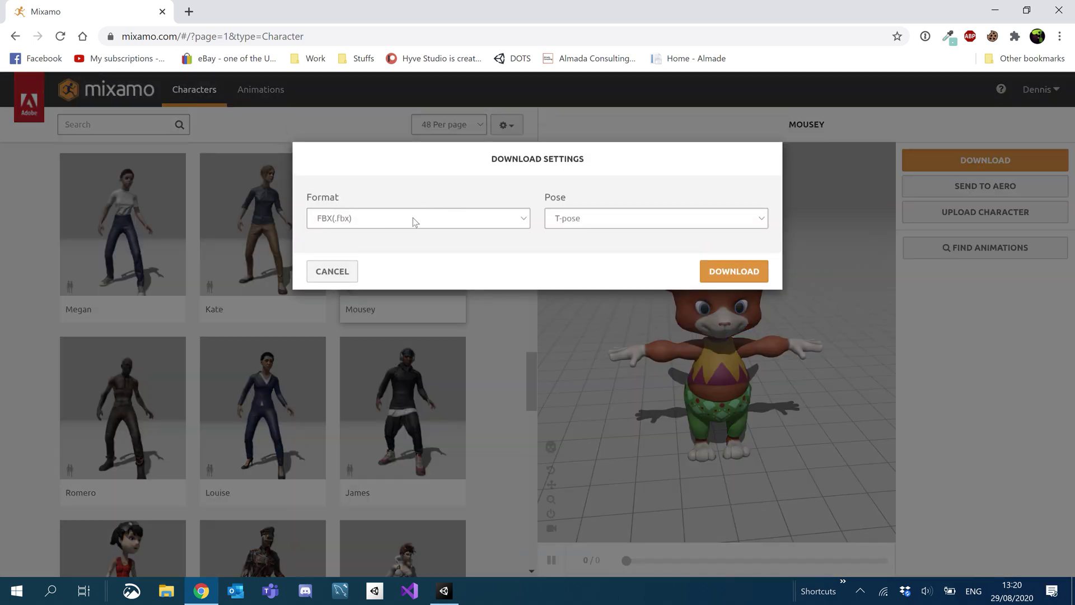
{"action": "left_click", "coordinate": [462, 220]}
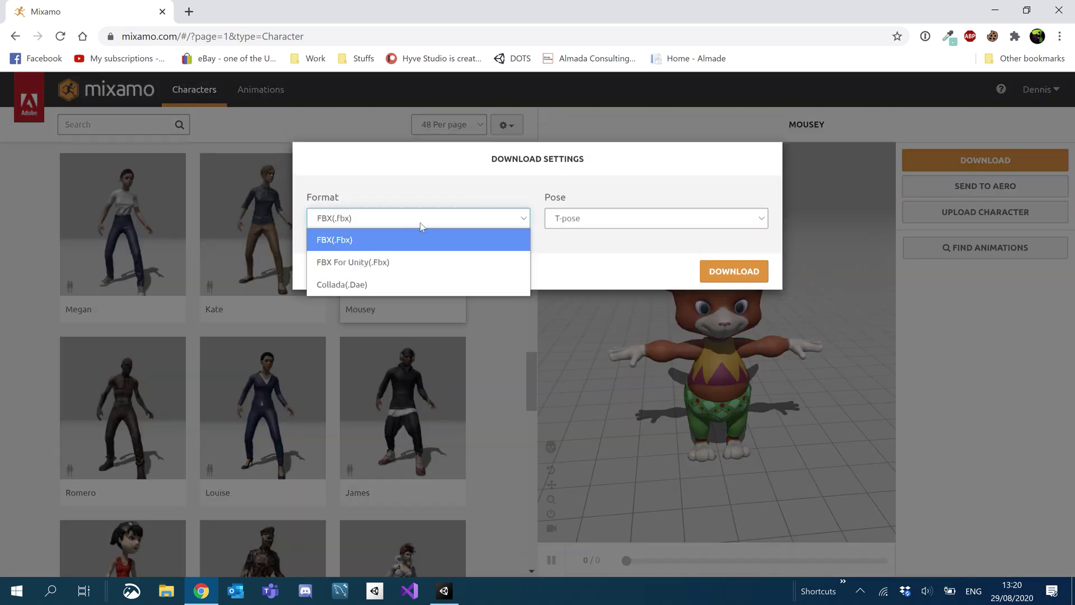
{"action": "left_click", "coordinate": [367, 260]}
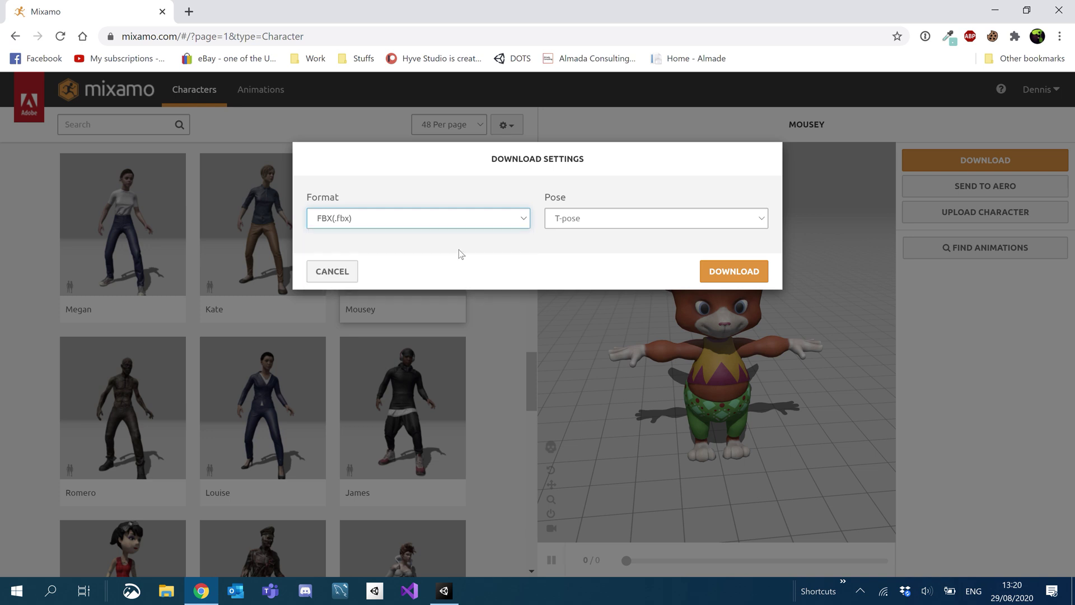
{"action": "left_click", "coordinate": [585, 228]}
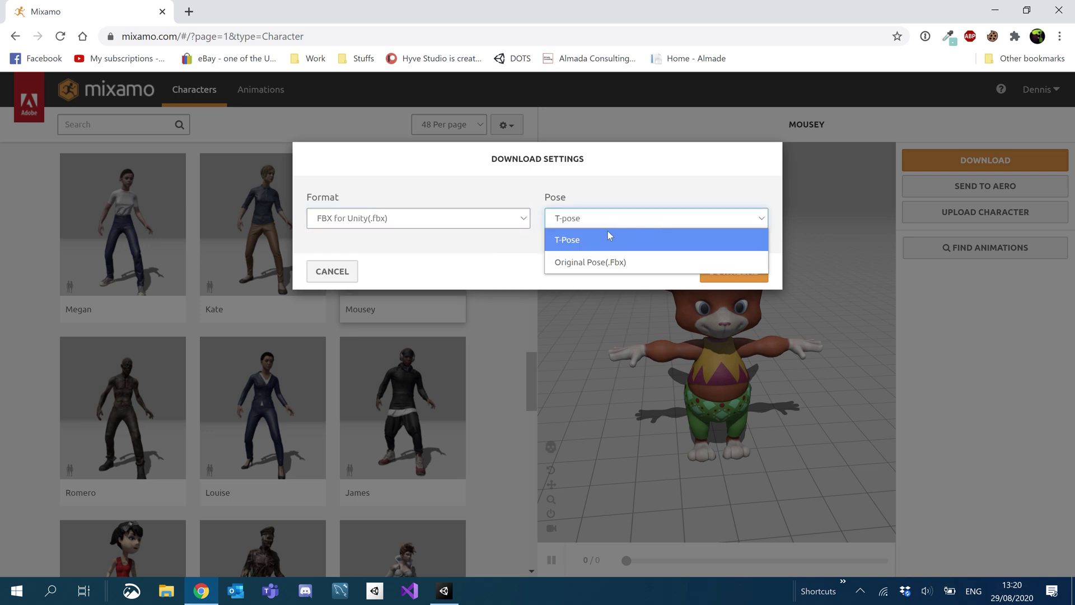
{"action": "left_click", "coordinate": [584, 240]}
{"action": "left_click", "coordinate": [728, 272]}
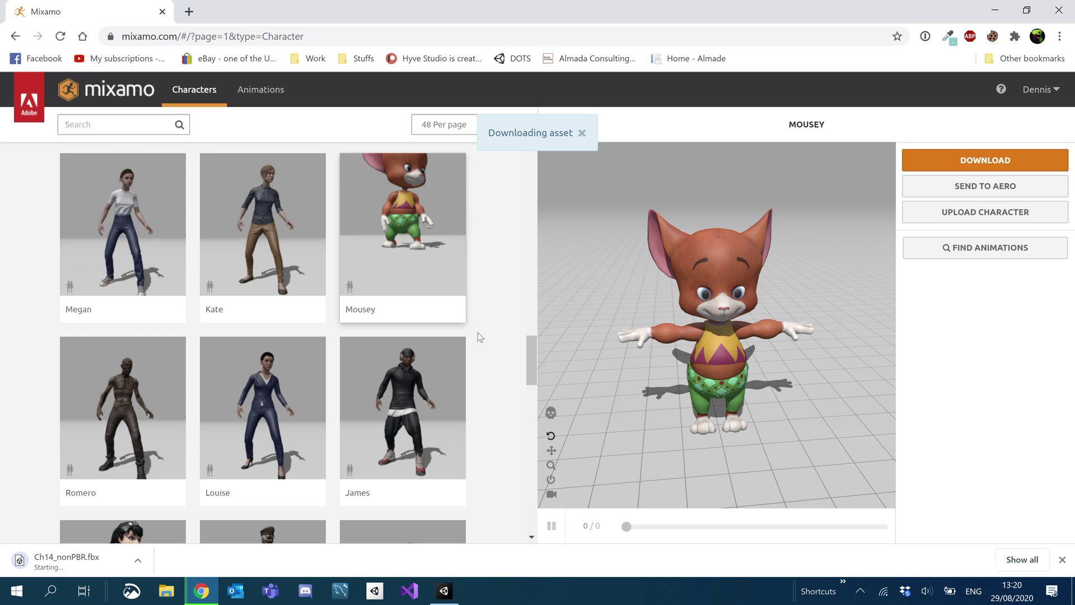
Step: In the Animations library, apply the Rumba Dancing animation to Mousey
{"action": "left_click", "coordinate": [255, 94]}
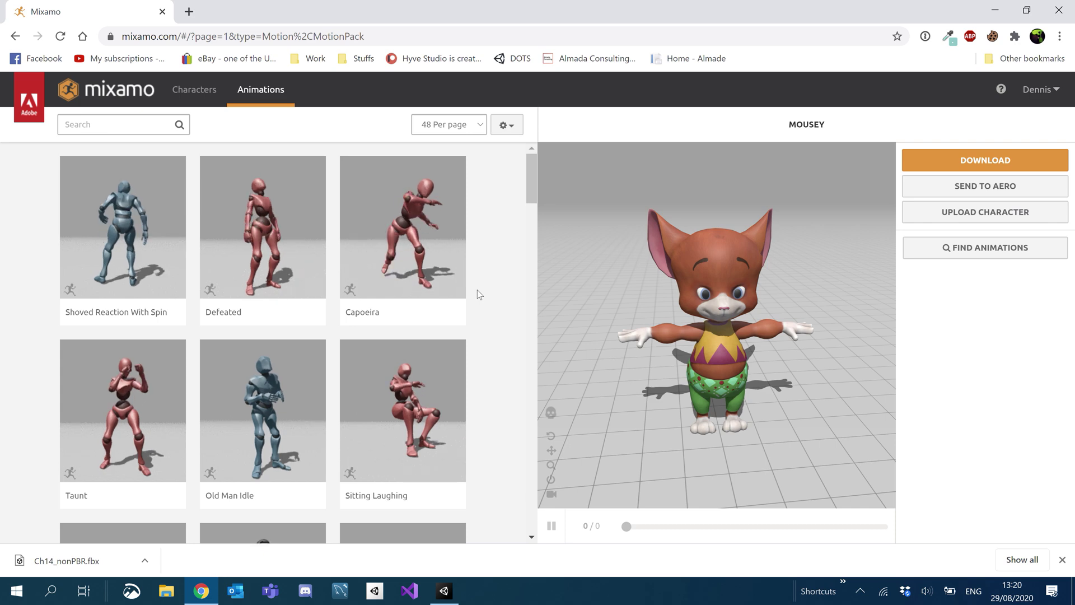
{"action": "scroll", "coordinate": [478, 290], "scroll_direction": "down", "scroll_amount": 7}
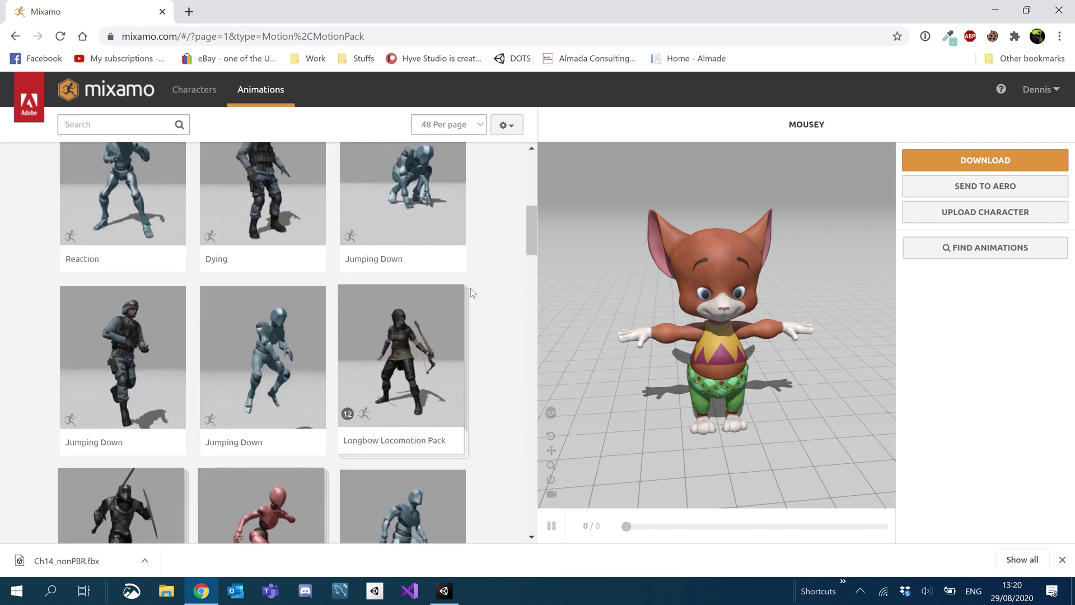
{"action": "scroll", "coordinate": [510, 280], "scroll_direction": "down", "scroll_amount": 4}
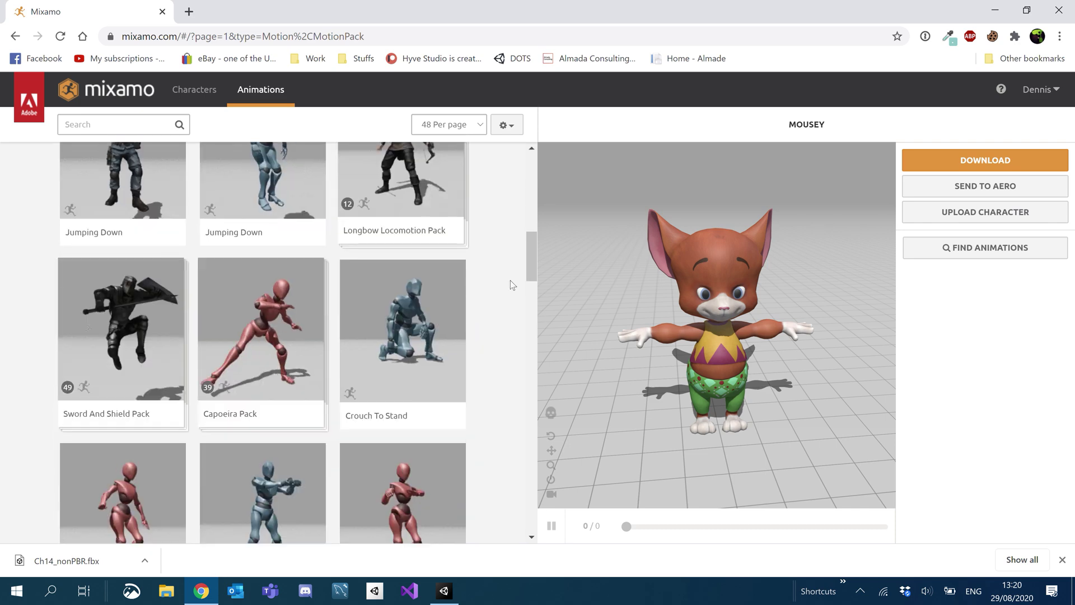
{"action": "scroll", "coordinate": [509, 280], "scroll_direction": "down", "scroll_amount": 4}
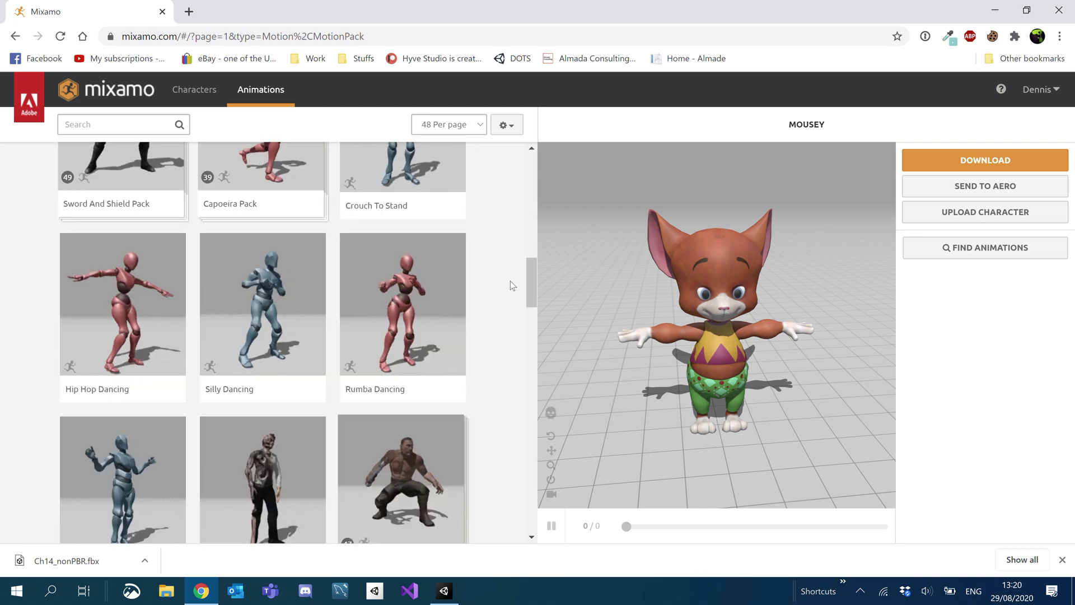
{"action": "left_click", "coordinate": [454, 302]}
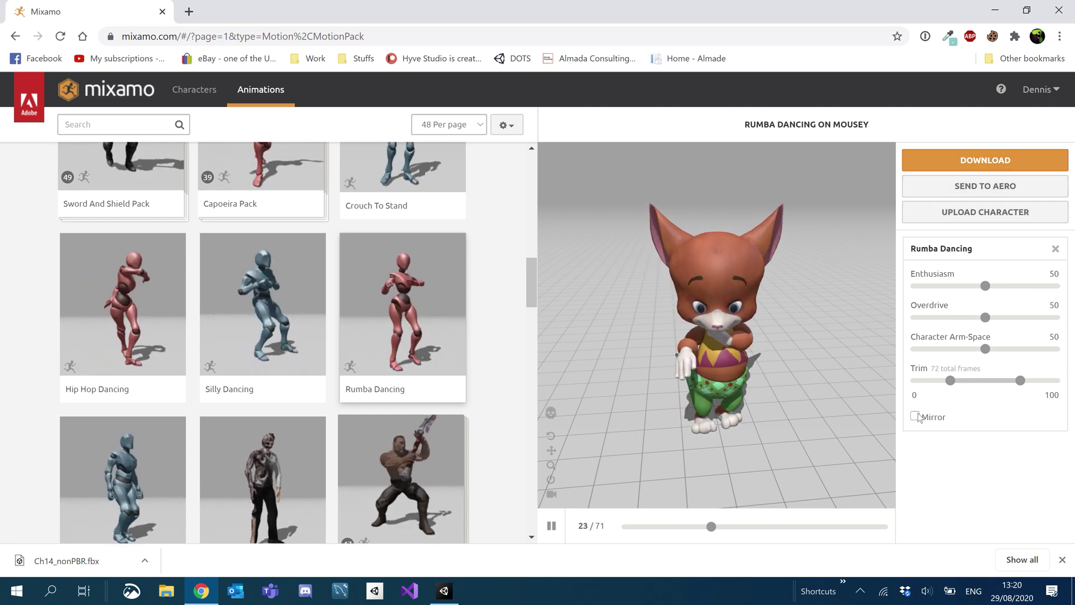
Step: Download Rumba Dancing as FBX for Unity without skin, then switch to the Unity editor
{"action": "left_click", "coordinate": [983, 163]}
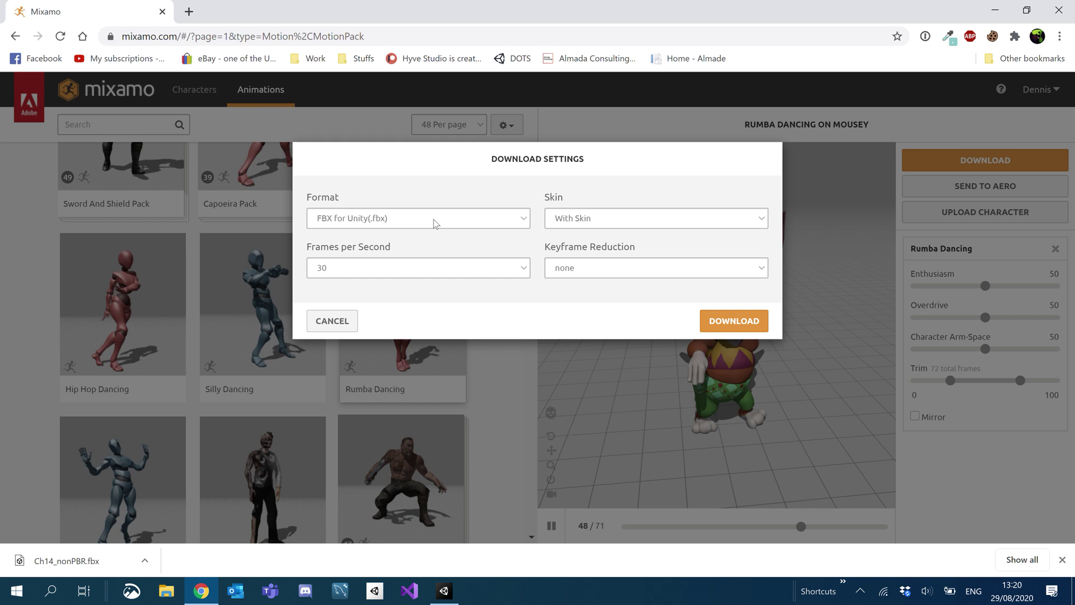
{"action": "left_click", "coordinate": [399, 222]}
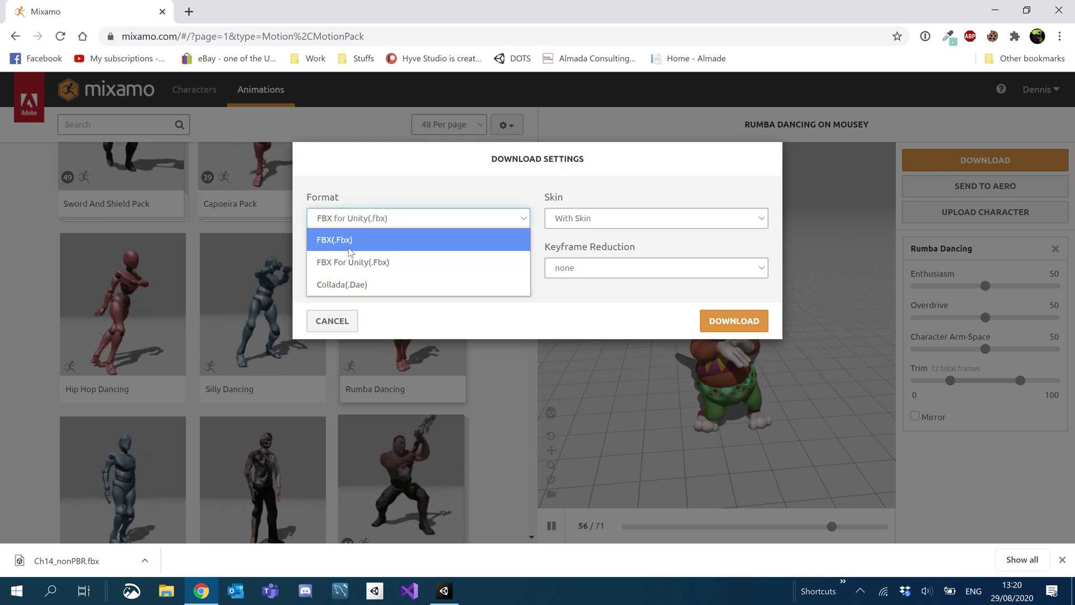
{"action": "left_click", "coordinate": [378, 263]}
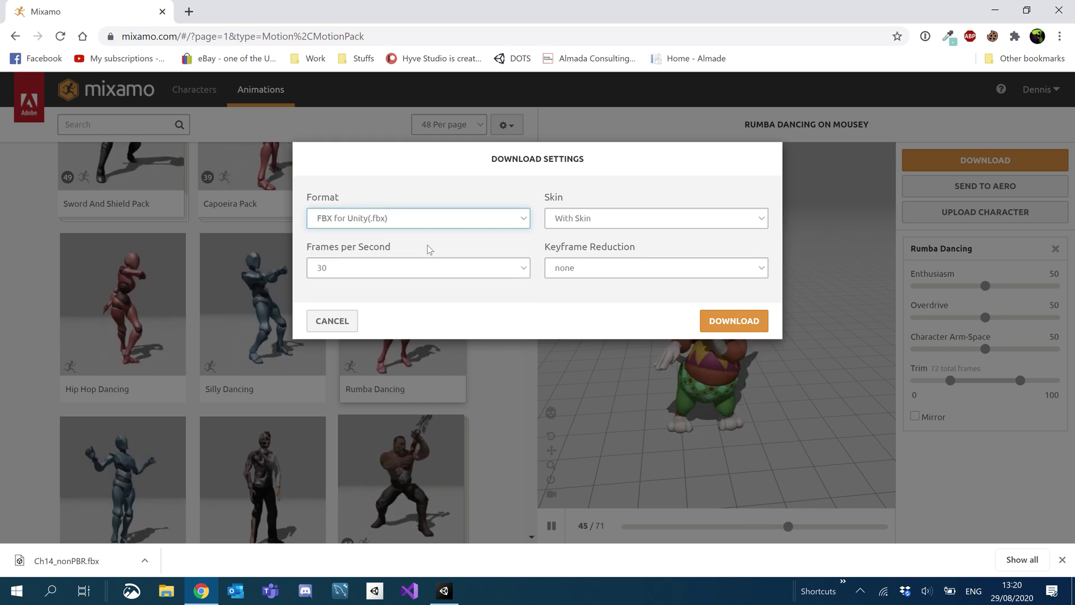
{"action": "left_click", "coordinate": [606, 219]}
{"action": "left_click", "coordinate": [583, 261]}
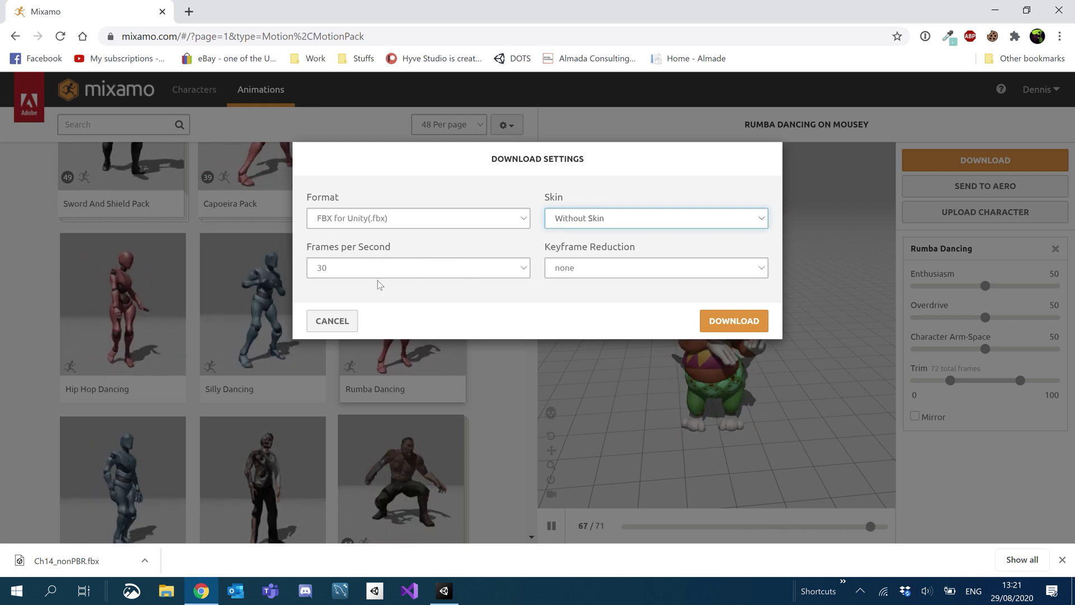
{"action": "left_click", "coordinate": [729, 324]}
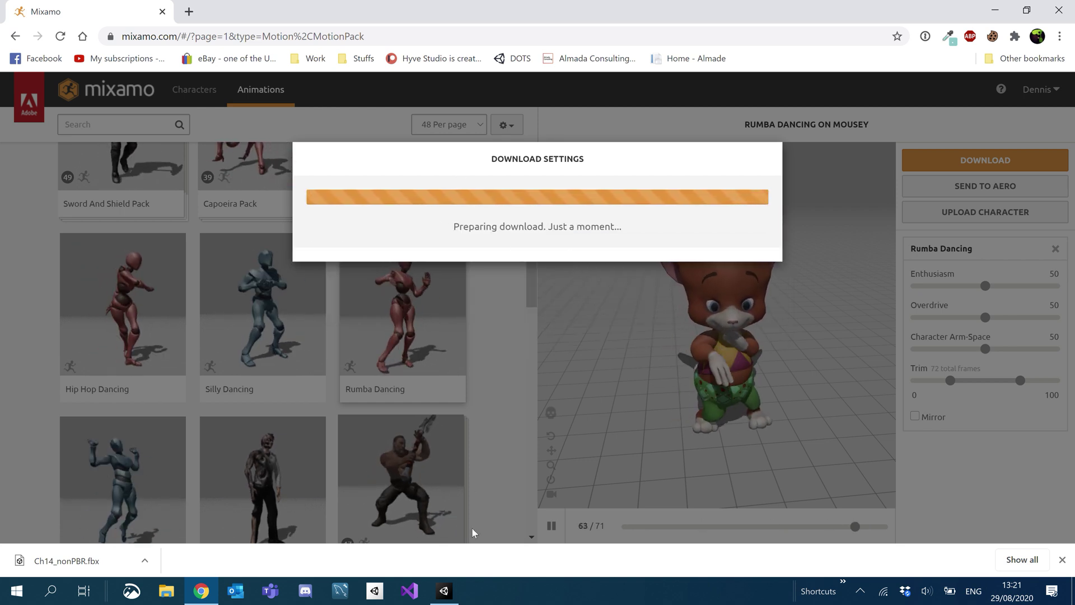
{"action": "key", "text": "alt+Tab"}
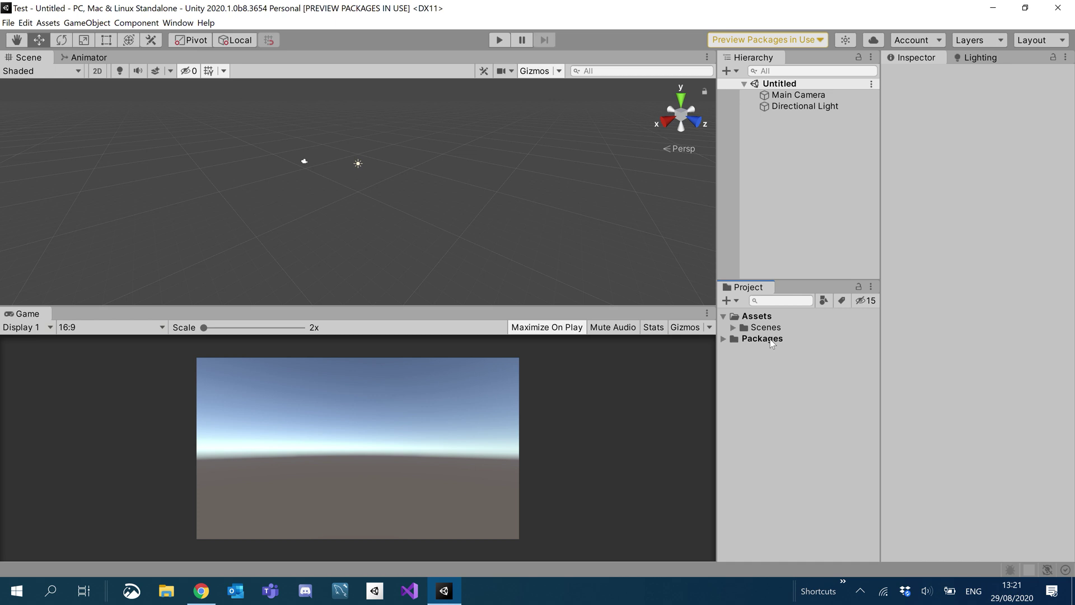
Step: Create a Character folder in Assets with a Mousey subfolder inside it
{"action": "right_click", "coordinate": [768, 319]}
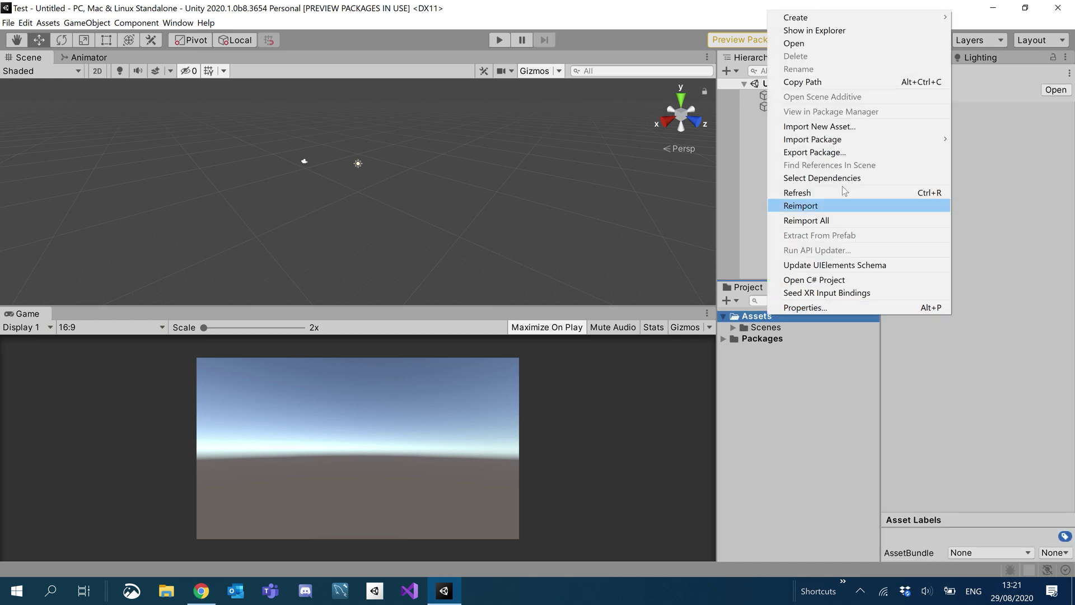
{"action": "mouse_move", "coordinate": [812, 17]}
{"action": "left_click", "coordinate": [694, 21]}
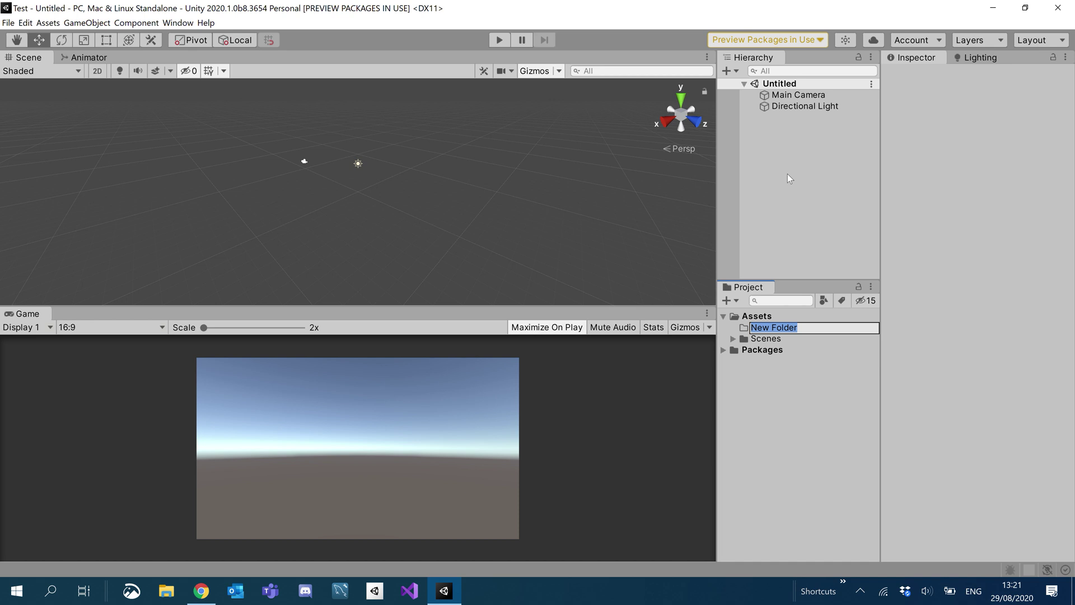
{"action": "type", "text": "Scripts"}
{"action": "key", "text": "BackSpace"}
{"action": "key", "text": "BackSpace"}
{"action": "key", "text": "BackSpace"}
{"action": "key", "text": "BackSpace"}
{"action": "key", "text": "BackSpace"}
{"action": "key", "text": "BackSpace"}
{"action": "key", "text": "BackSpace"}
{"action": "type", "text": "Character"}
{"action": "key", "text": "Return"}
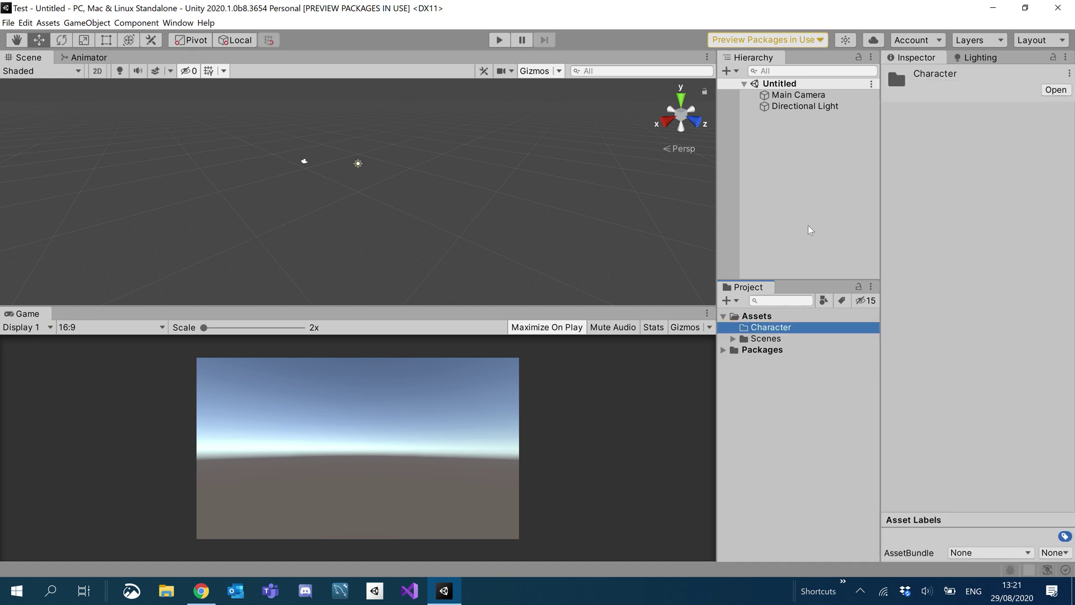
{"action": "left_click", "coordinate": [726, 300]}
{"action": "left_click", "coordinate": [755, 124]}
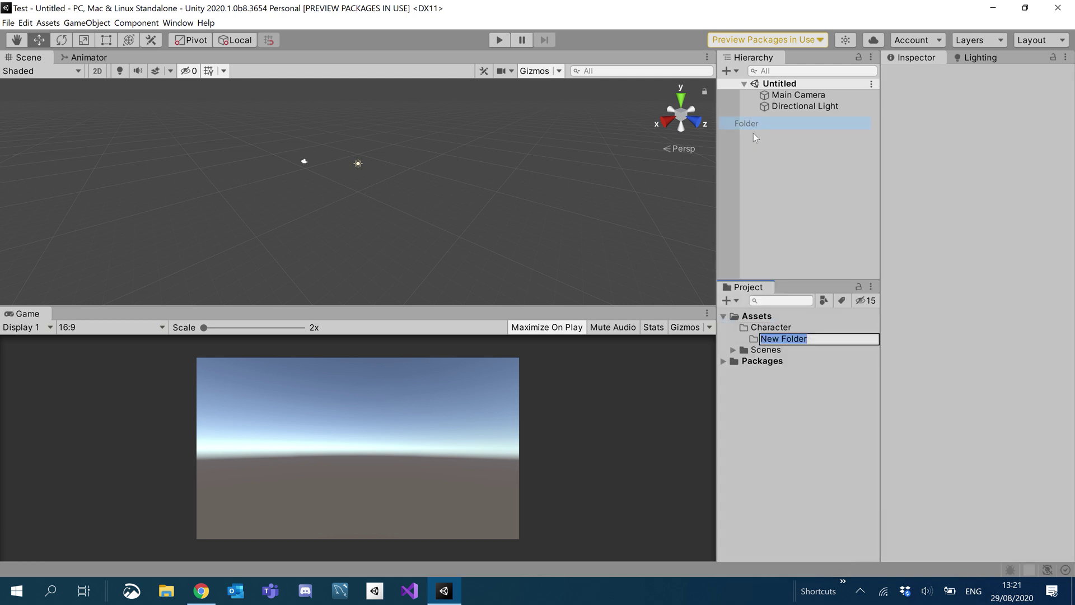
{"action": "type", "text": "Mousey"}
{"action": "key", "text": "Return"}
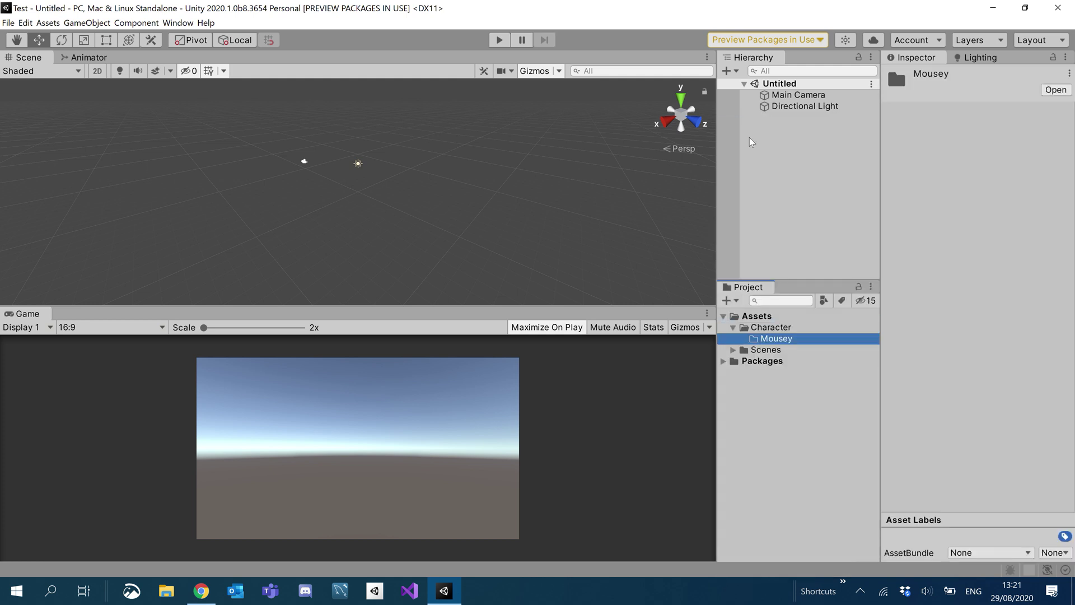
Step: Add an Animations folder inside the Mousey folder
{"action": "right_click", "coordinate": [778, 339]}
{"action": "mouse_move", "coordinate": [806, 39]}
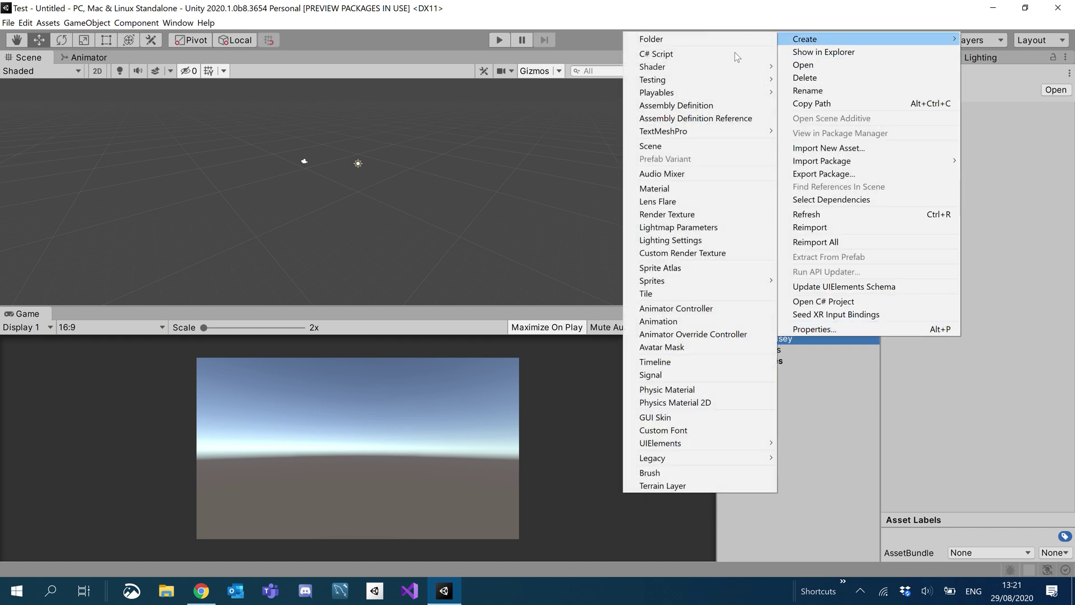
{"action": "left_click", "coordinate": [684, 42]}
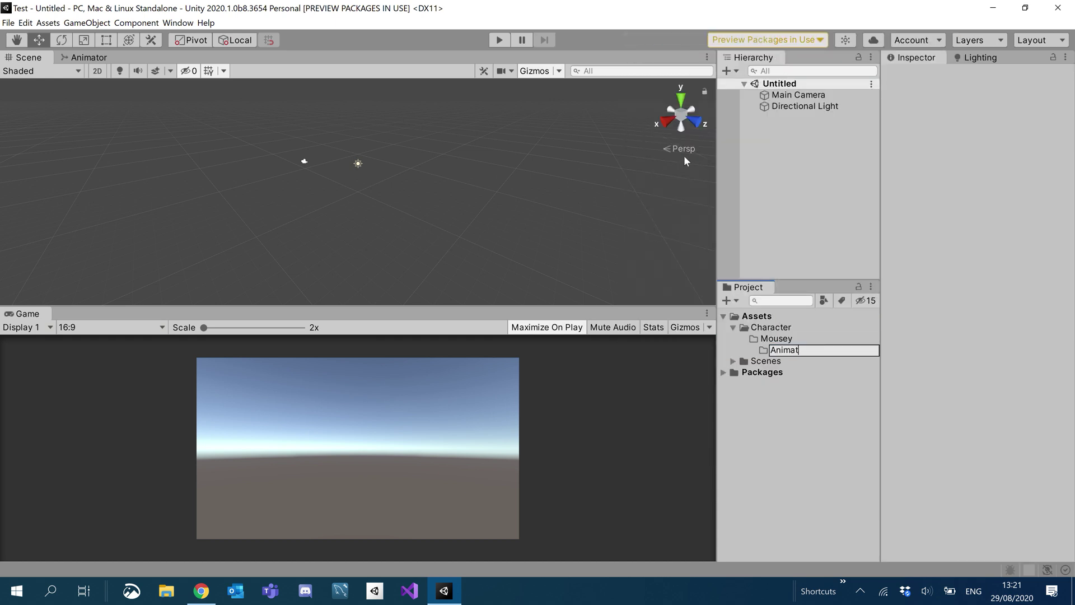
{"action": "type", "text": "Animations"}
{"action": "key", "text": "Return"}
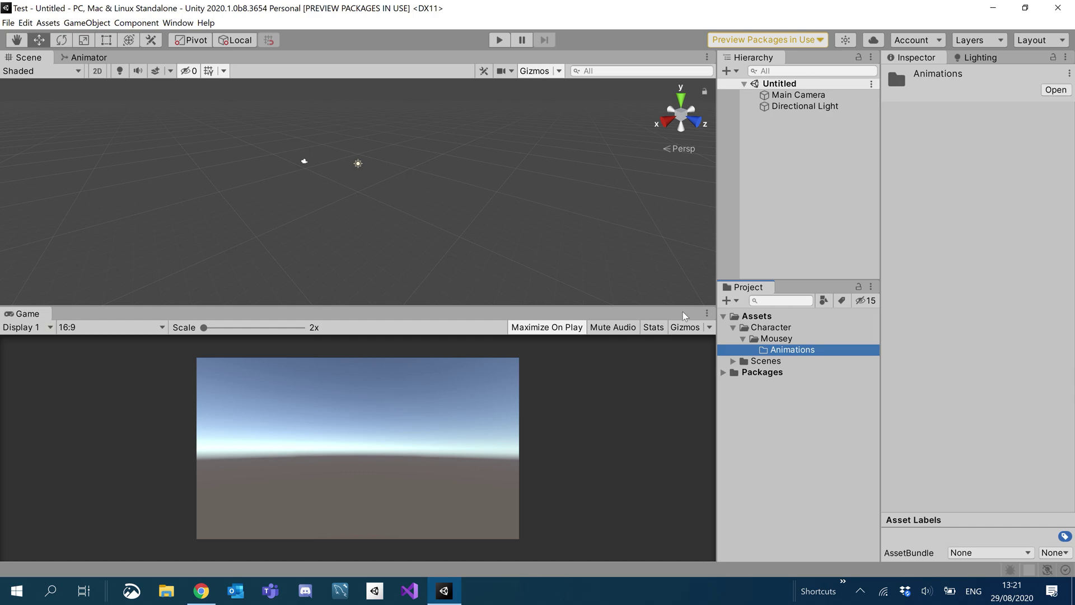
Step: Import Ch14_nonPBR.fbx into Mousey and the Rumba Dancing FBX into the Animations folder
{"action": "left_click", "coordinate": [202, 591]}
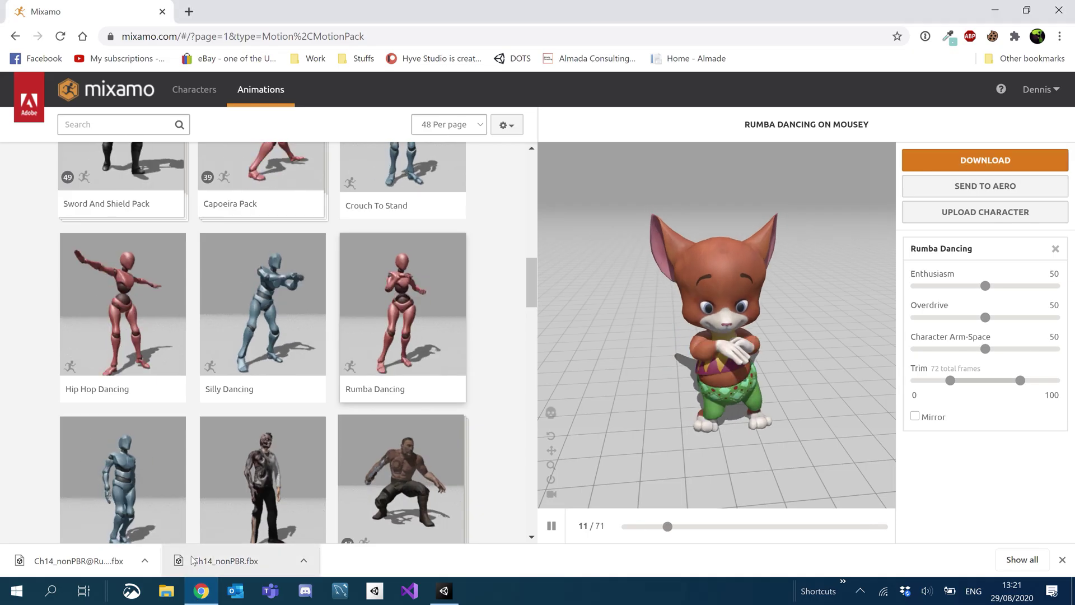
{"action": "left_click_drag", "start_coordinate": [192, 560], "coordinate": [795, 338]}
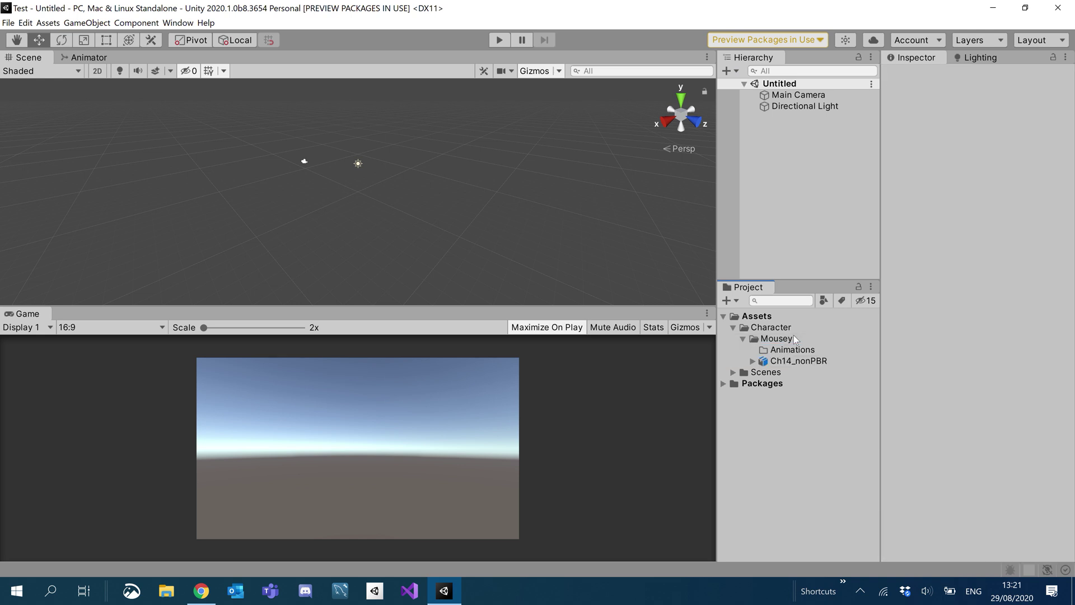
{"action": "left_click", "coordinate": [201, 591]}
{"action": "left_click_drag", "start_coordinate": [70, 557], "coordinate": [790, 346]}
{"action": "left_click", "coordinate": [753, 349]}
{"action": "left_click", "coordinate": [784, 350]}
{"action": "left_click", "coordinate": [784, 362]}
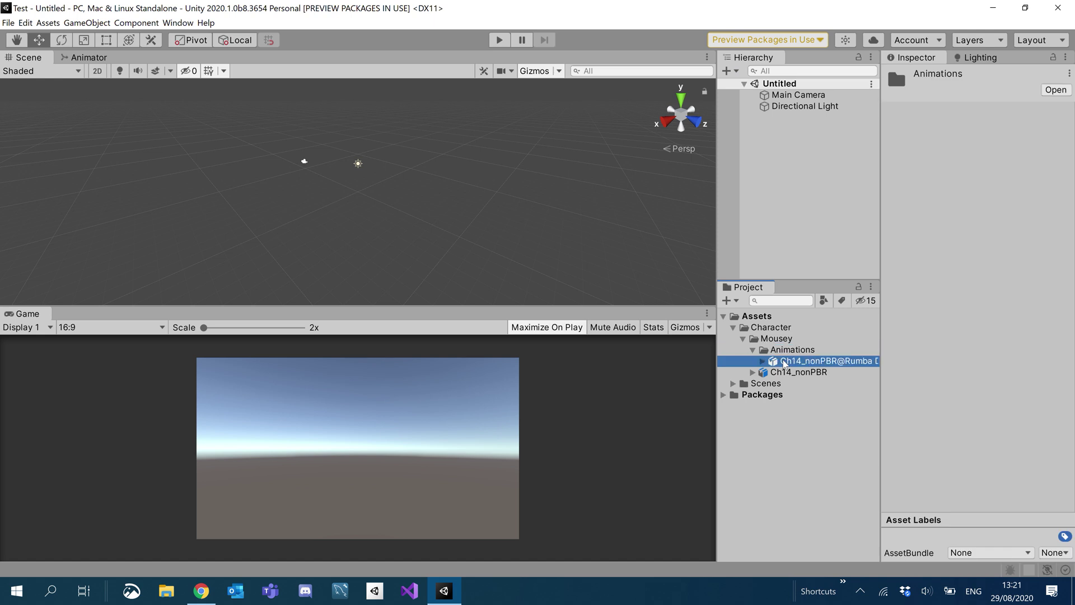
Step: Place the Ch14_nonPBR model in the scene, frame it, and select the Main Camera
{"action": "left_click", "coordinate": [789, 373]}
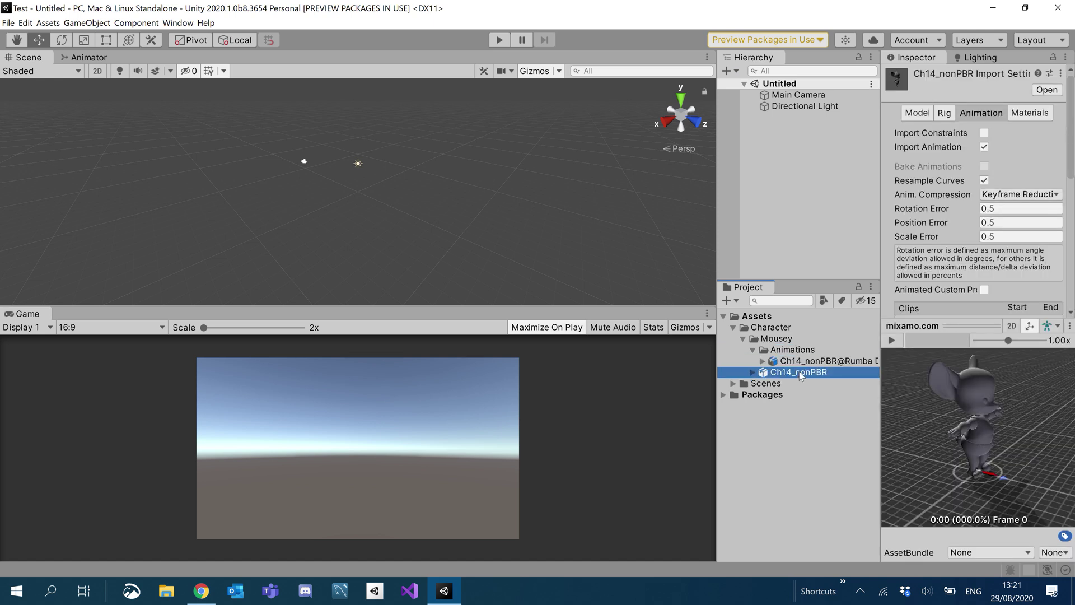
{"action": "left_click", "coordinate": [753, 373]}
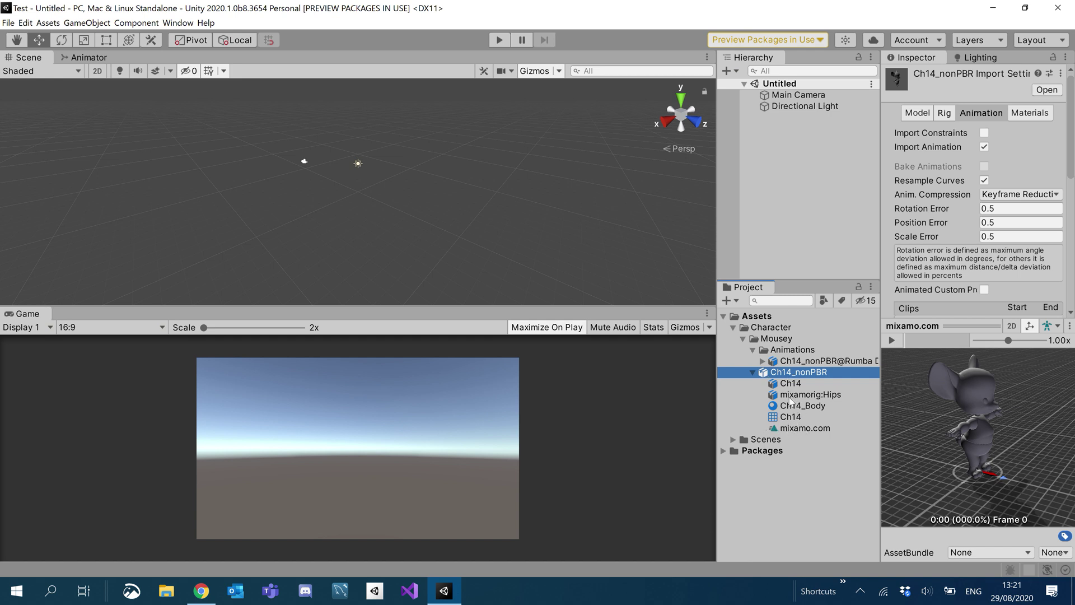
{"action": "left_click_drag", "start_coordinate": [781, 375], "coordinate": [329, 184]}
{"action": "left_click", "coordinate": [797, 108]}
{"action": "key", "text": "f"}
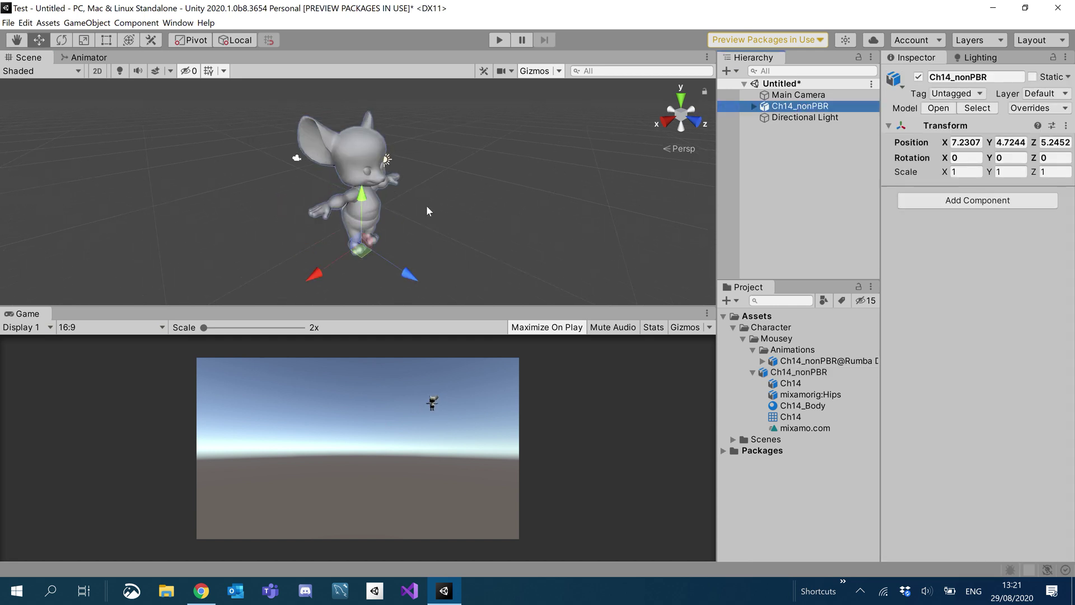
{"action": "key", "text": "Up"}
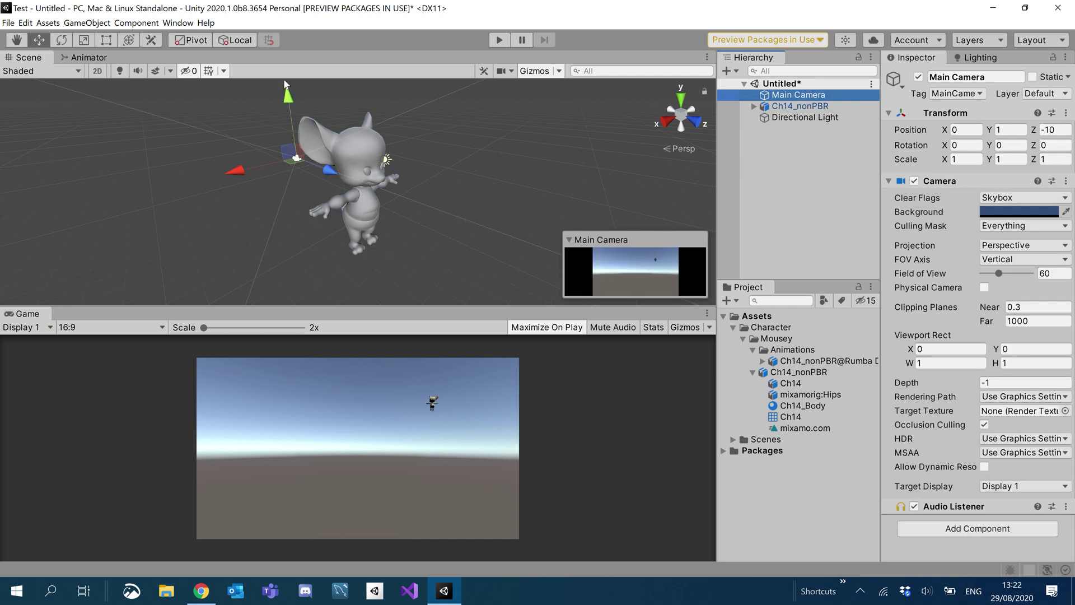
{"action": "left_click", "coordinate": [87, 23]}
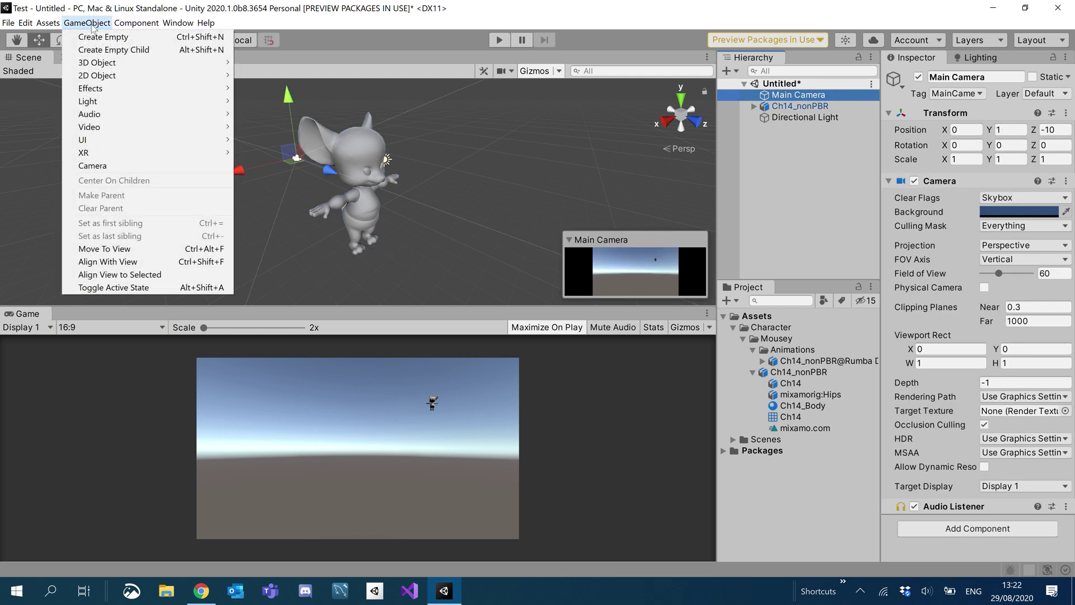
Step: Align the camera with the view and rotate the Directional Light to light the mouse's front
{"action": "left_click", "coordinate": [133, 261]}
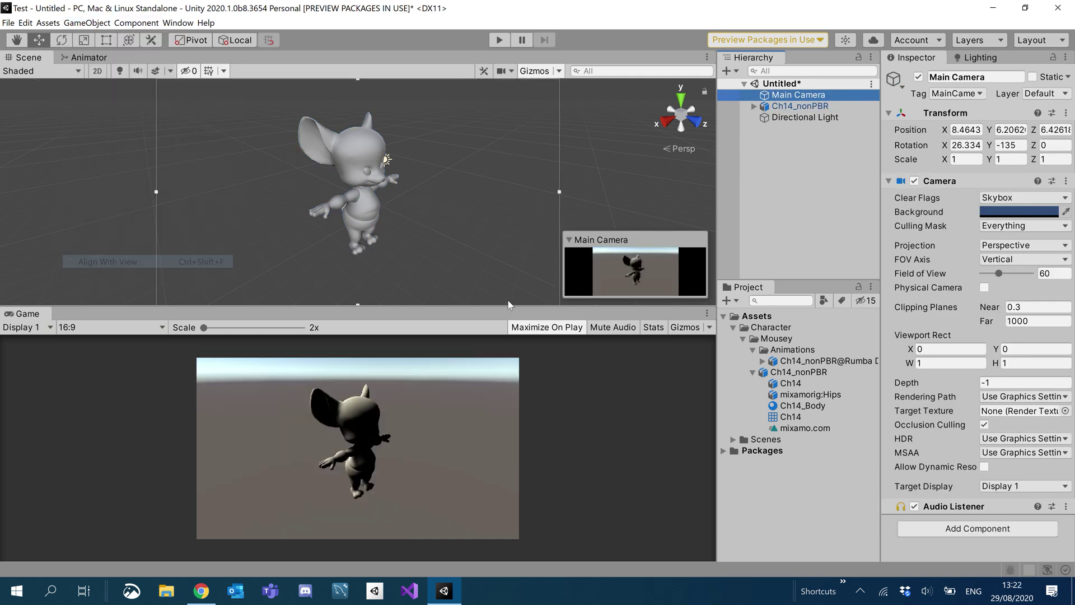
{"action": "left_click", "coordinate": [788, 117]}
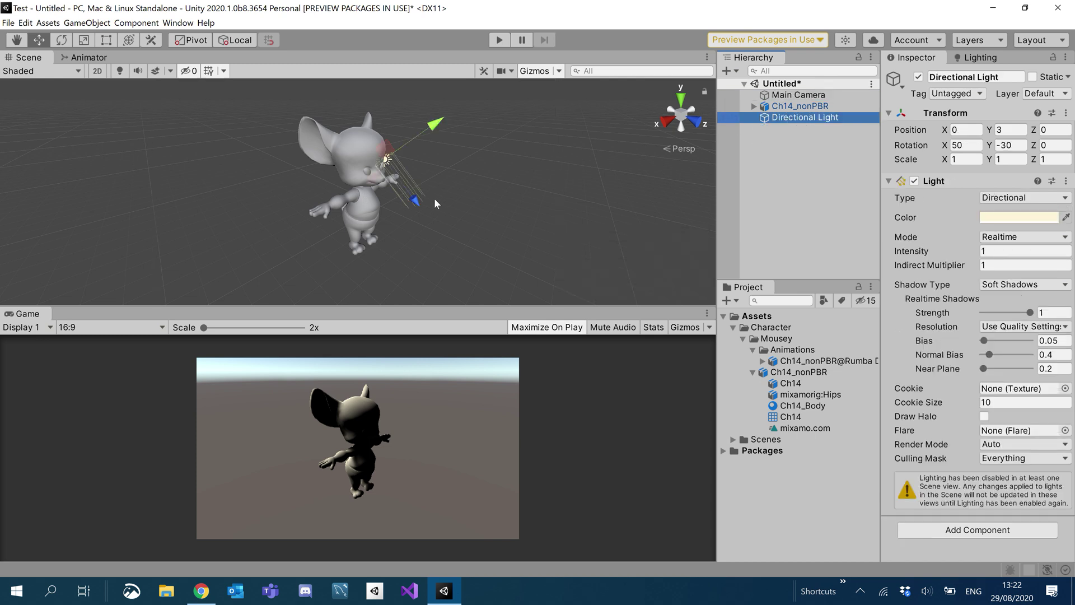
{"action": "key", "text": "e"}
{"action": "left_click_drag", "start_coordinate": [352, 156], "coordinate": [489, 260]}
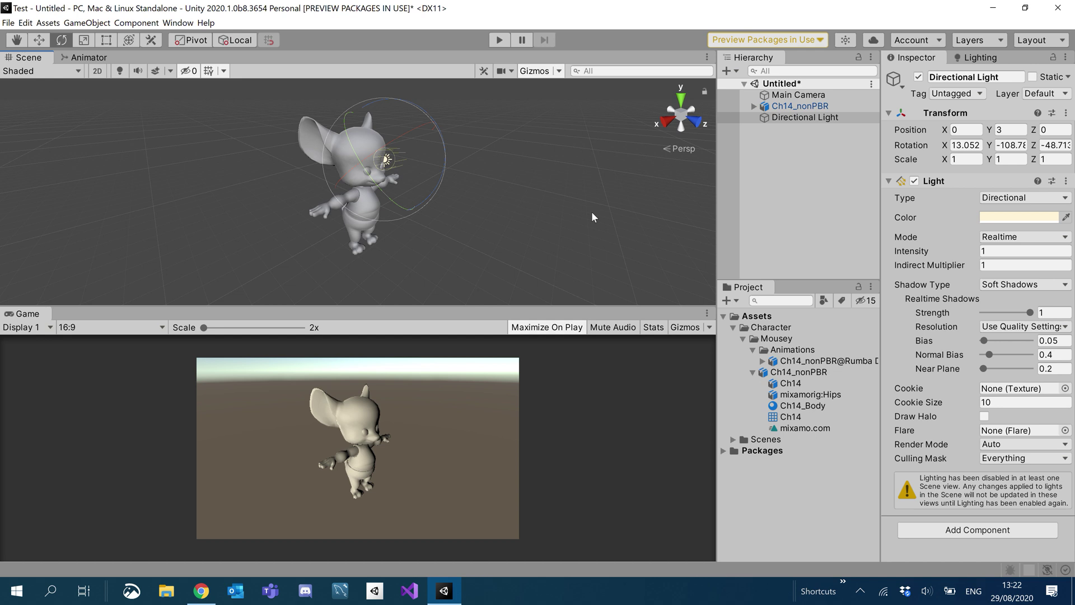
Step: Save the scene over SampleScene.unity in the Scenes folder
{"action": "key", "text": "ctrl+s"}
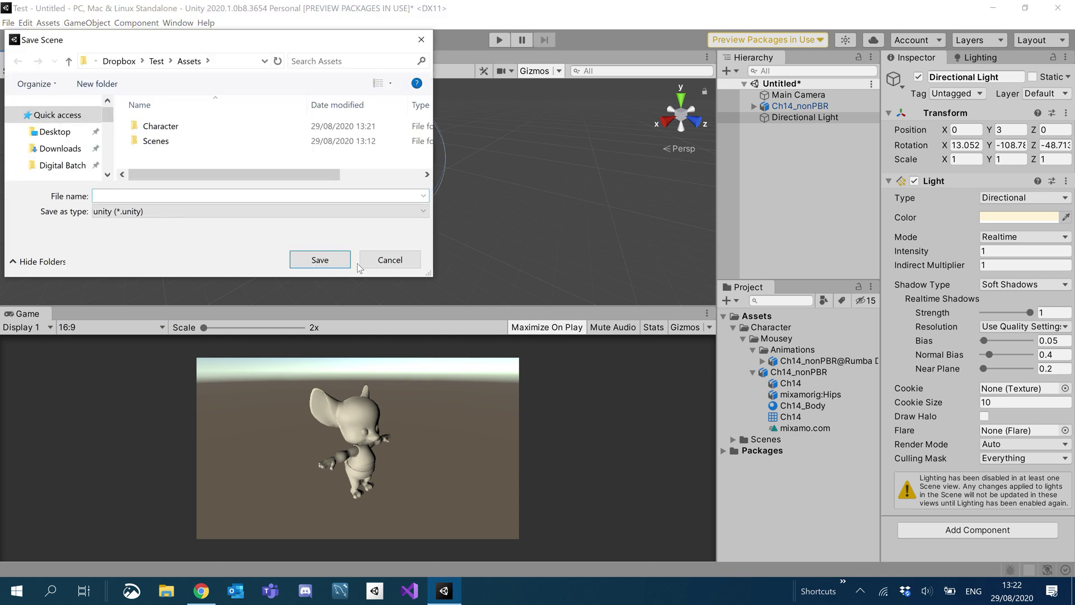
{"action": "double_click", "coordinate": [163, 141]}
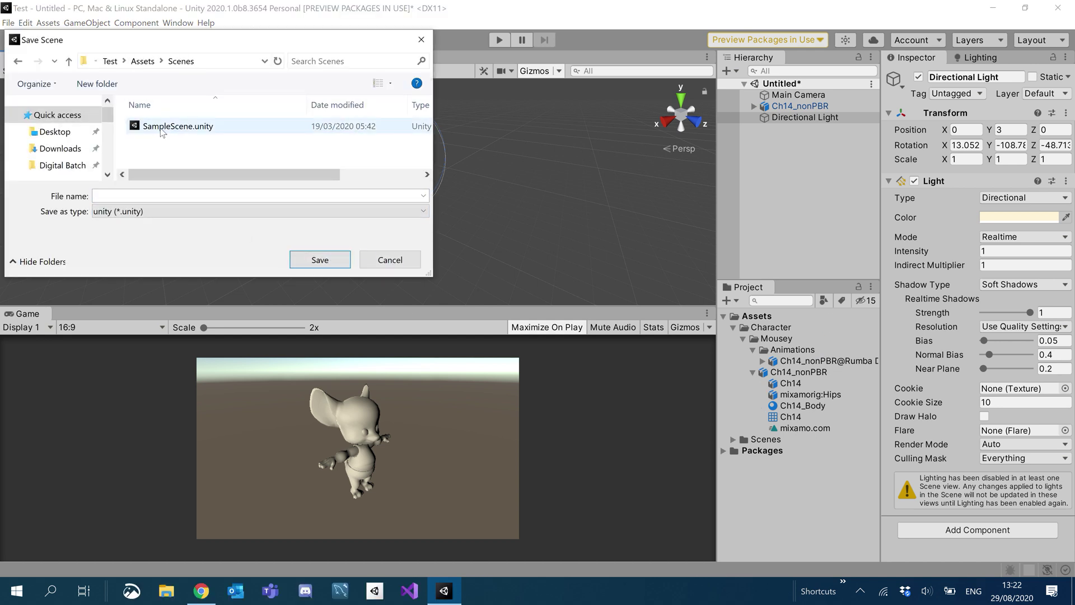
{"action": "double_click", "coordinate": [162, 126]}
{"action": "left_click", "coordinate": [573, 296]}
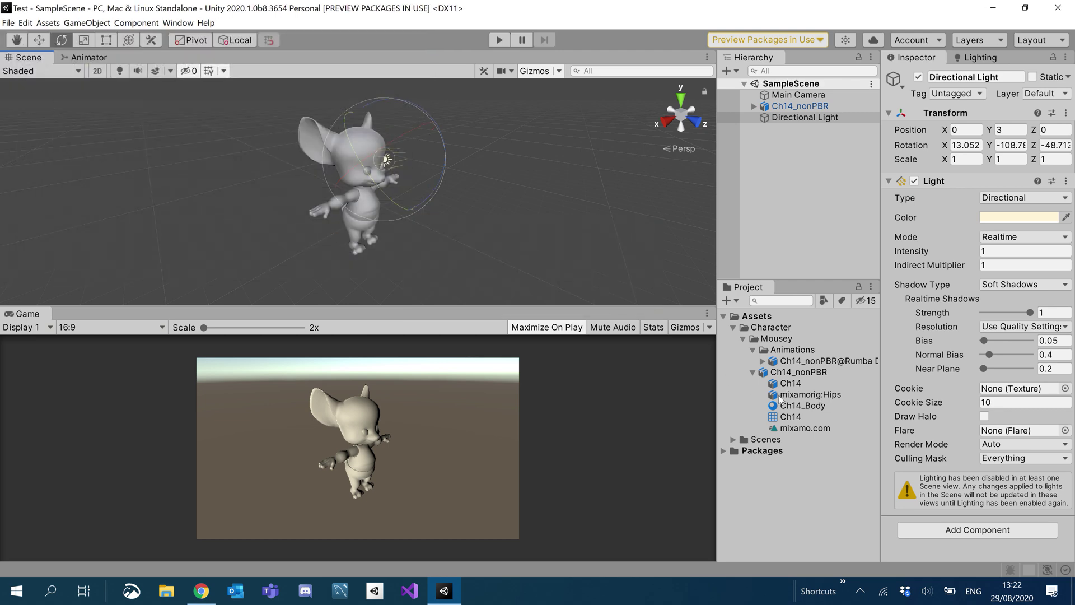
Step: Extract Ch14_nonPBR's textures into a new Textures folder under Mousey and fix the normal map
{"action": "left_click", "coordinate": [798, 377]}
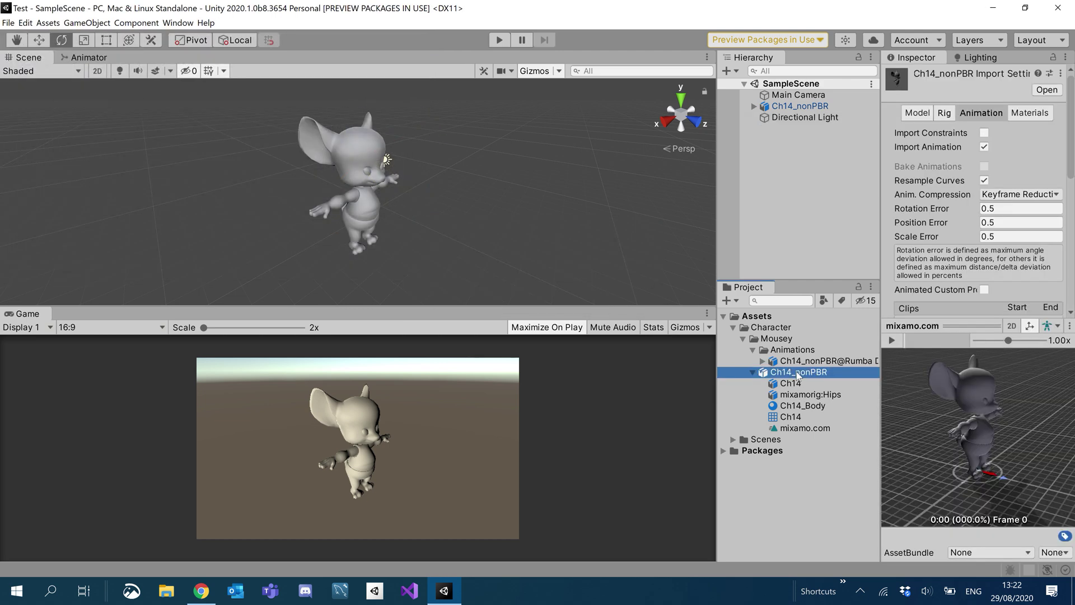
{"action": "left_click", "coordinate": [1016, 114]}
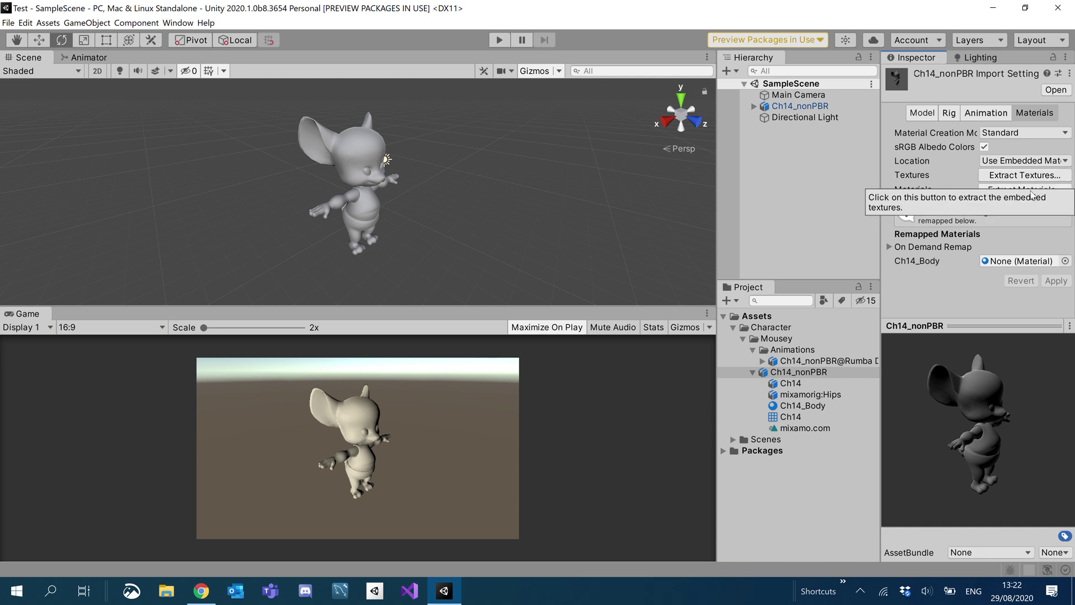
{"action": "left_click", "coordinate": [1042, 177]}
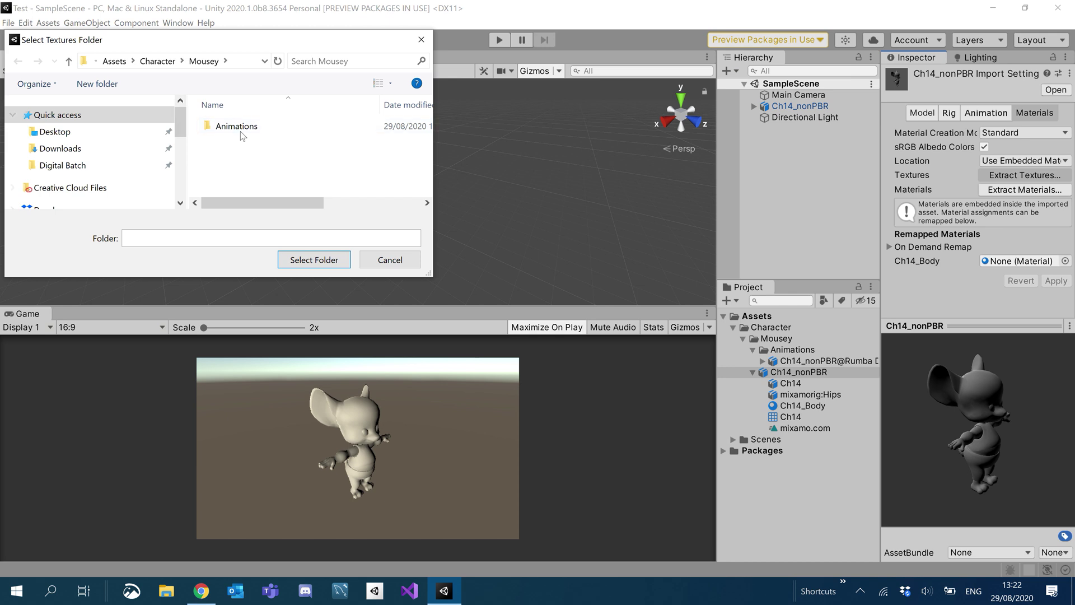
{"action": "left_click", "coordinate": [97, 84]}
{"action": "type", "text": "Textures"}
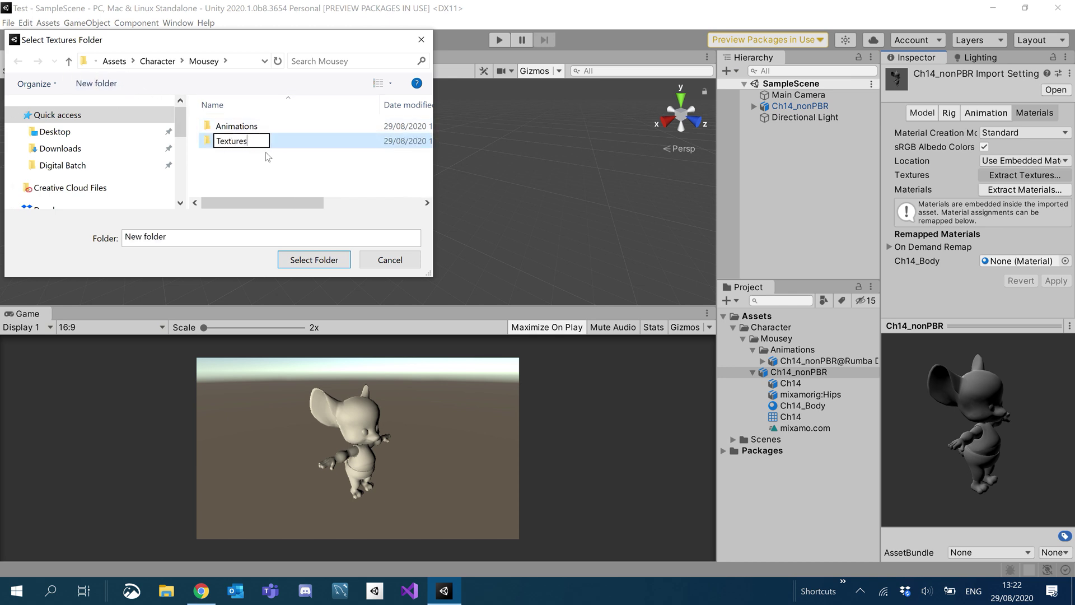
{"action": "key", "text": "Return"}
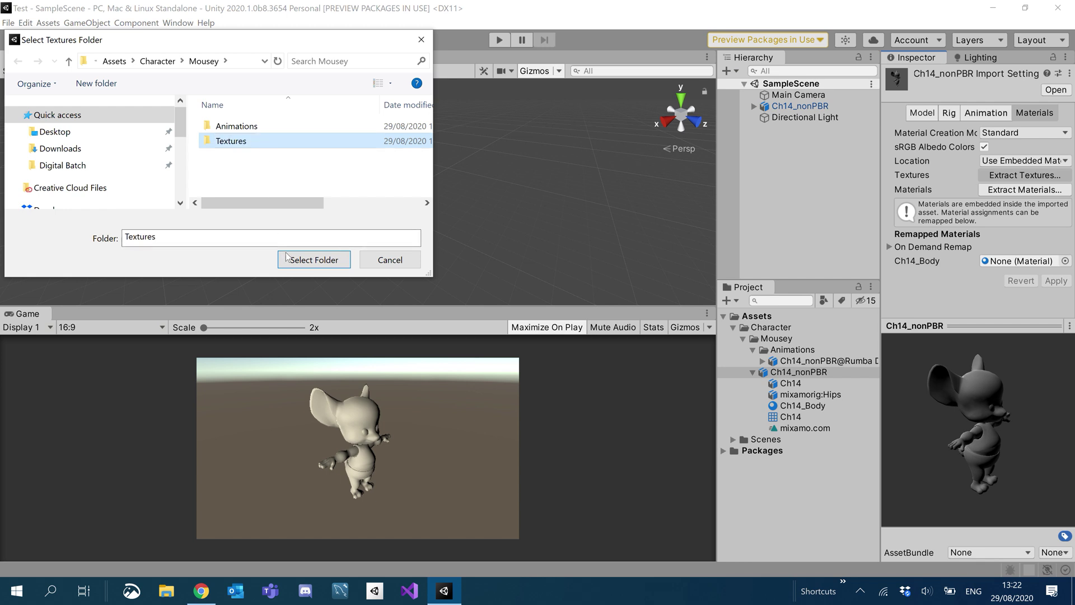
{"action": "left_click", "coordinate": [313, 260]}
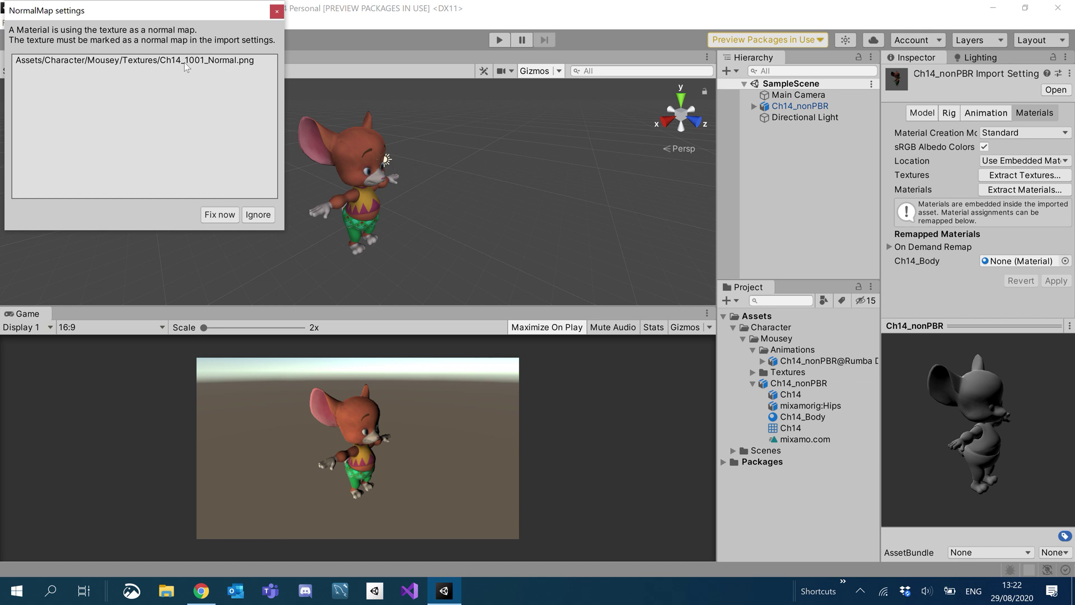
{"action": "left_click", "coordinate": [219, 215]}
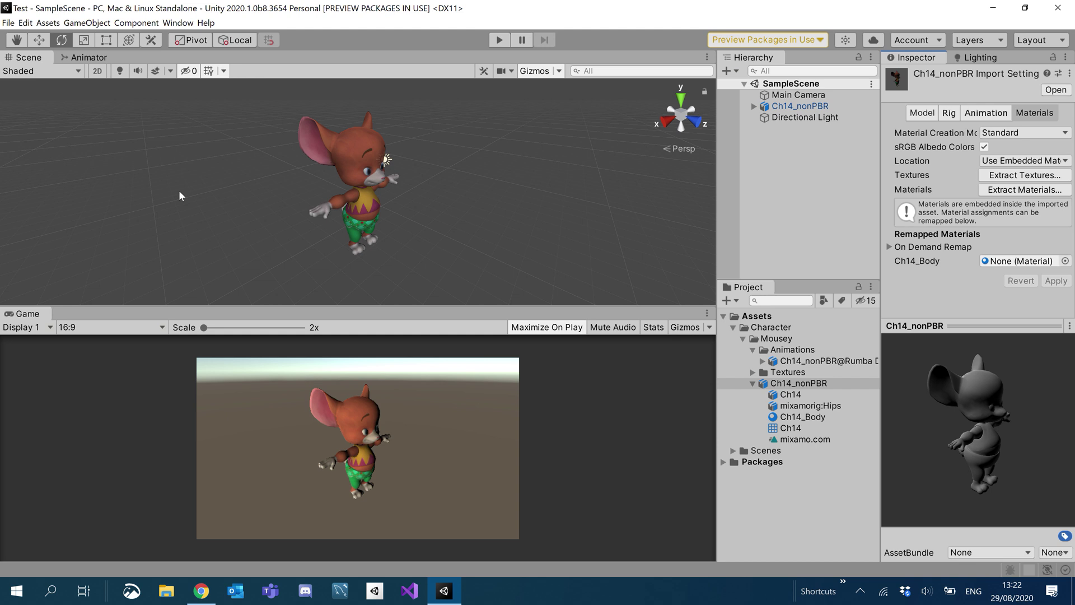
{"action": "left_click", "coordinate": [752, 372]}
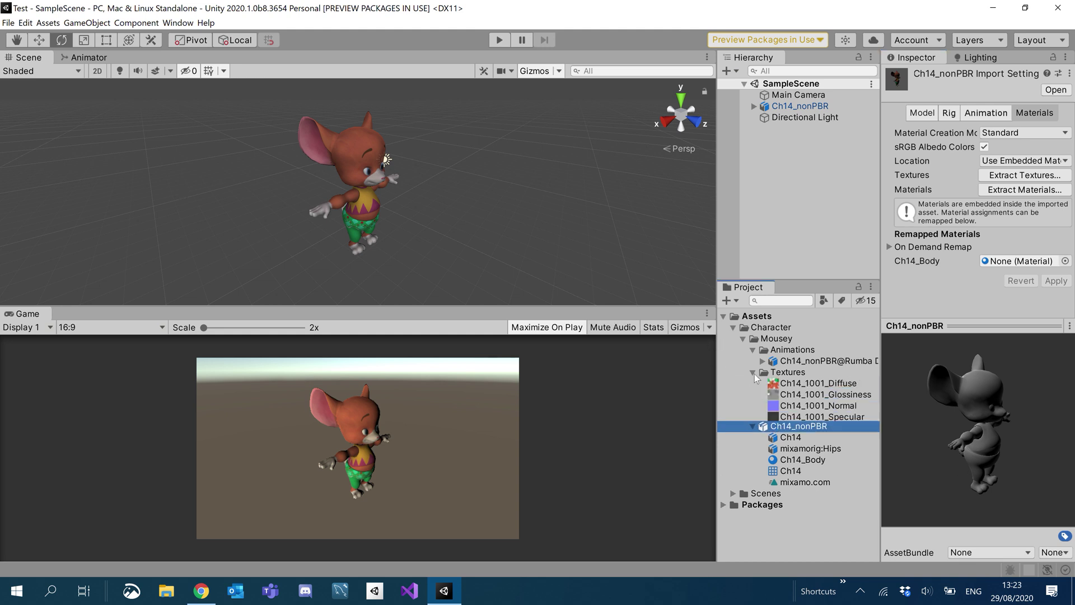
Step: Select the mouse in the scene and orbit around it to inspect the textures
{"action": "left_click", "coordinate": [356, 178]}
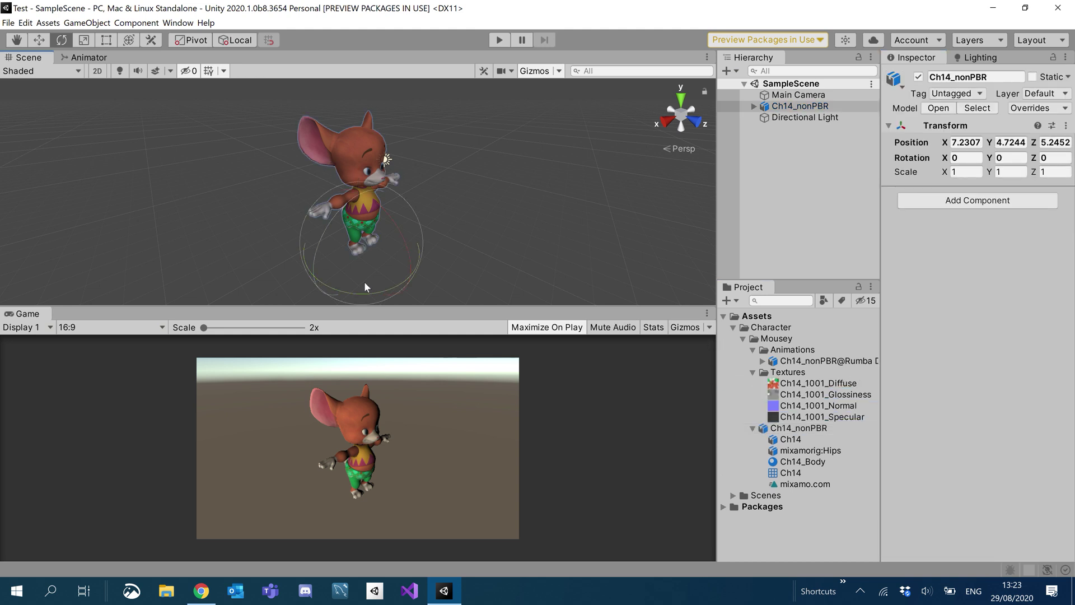
{"action": "left_click_drag", "start_coordinate": [528, 220], "coordinate": [501, 193], "text": "alt"}
{"action": "scroll", "coordinate": [365, 217], "scroll_direction": "up", "scroll_amount": 5}
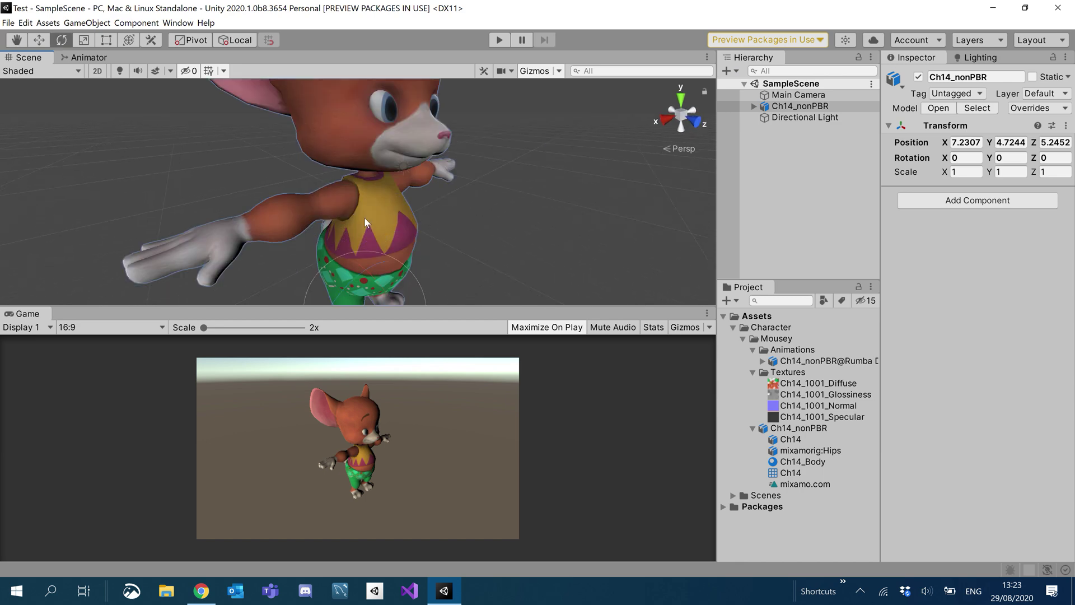
{"action": "scroll", "coordinate": [361, 217], "scroll_direction": "down", "scroll_amount": 5}
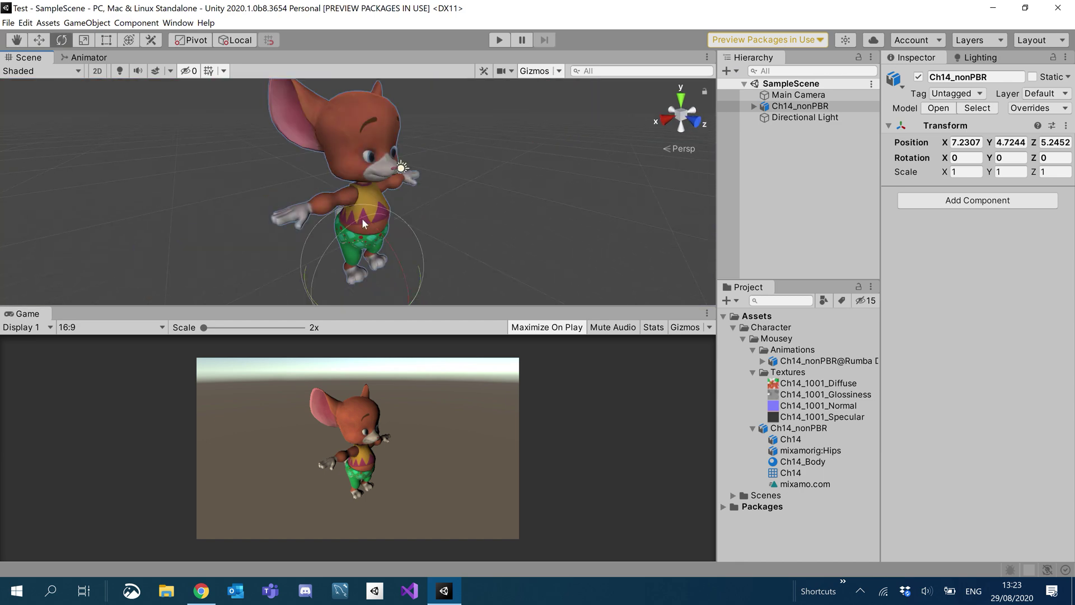
Step: Set Ch14_nonPBR's rig Animation Type to Humanoid and apply it
{"action": "left_click", "coordinate": [754, 374]}
{"action": "left_click", "coordinate": [805, 384]}
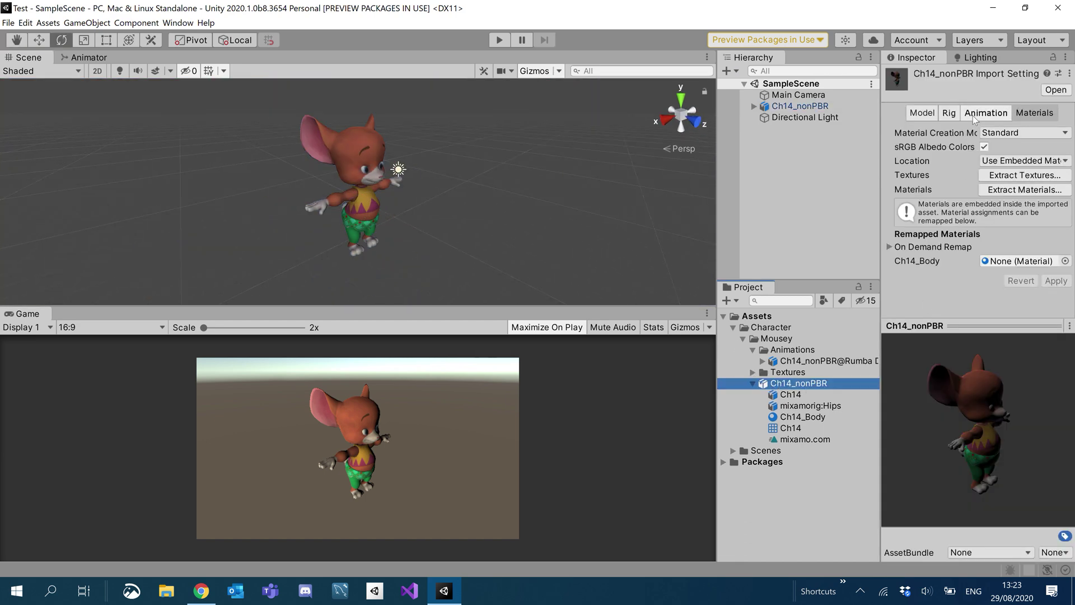
{"action": "left_click", "coordinate": [972, 114]}
{"action": "left_click", "coordinate": [949, 113]}
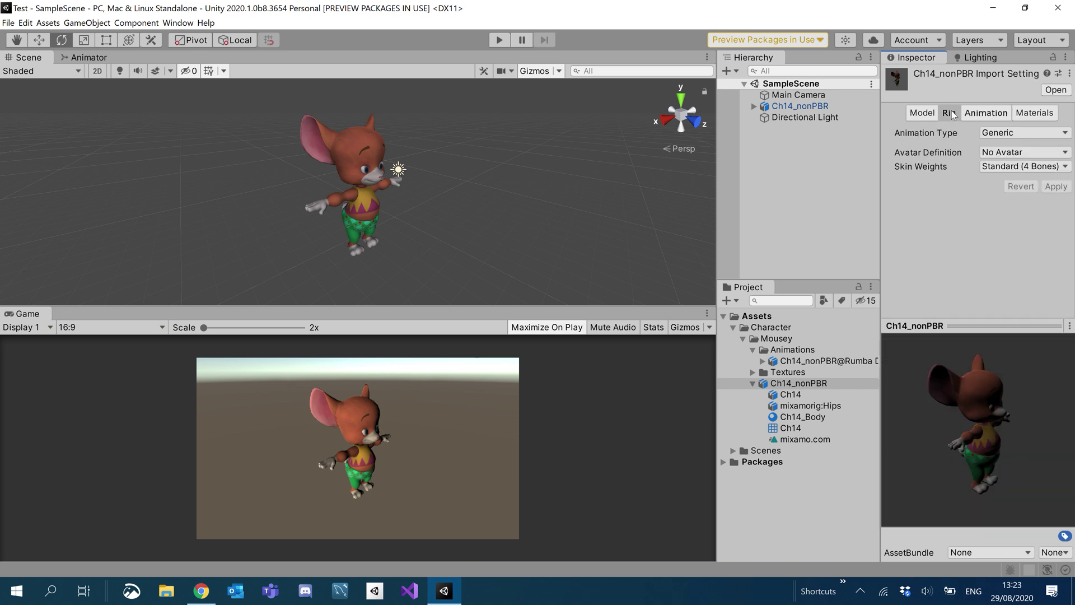
{"action": "left_click", "coordinate": [993, 136]}
{"action": "left_click", "coordinate": [1016, 186]}
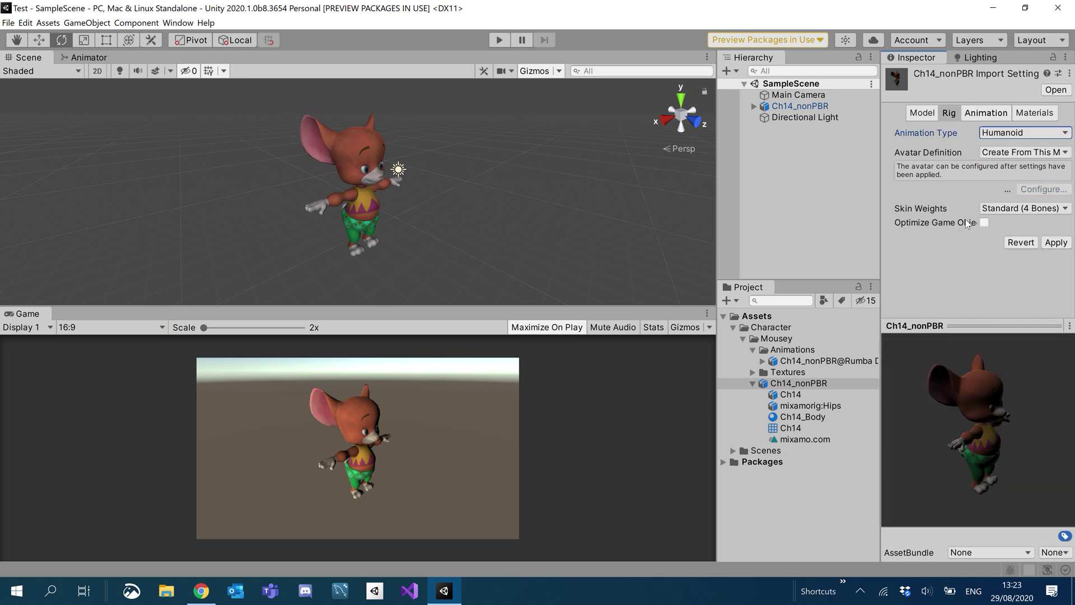
{"action": "left_click", "coordinate": [1055, 245]}
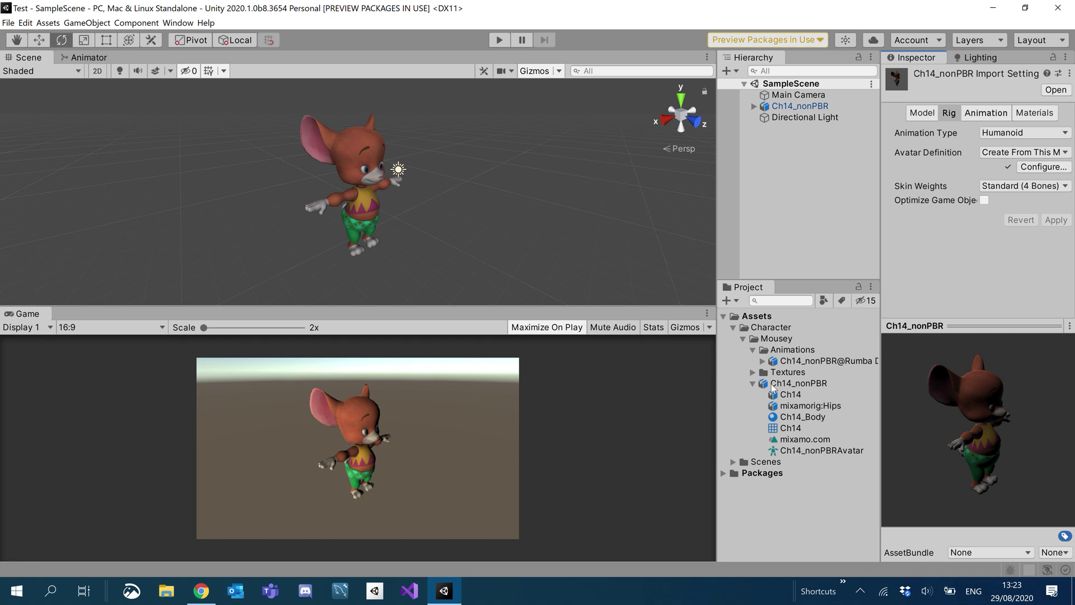
Step: Give the Rumba Dancing animation a Humanoid rig that copies its avatar from Ch14_nonPBRAvatar, and apply
{"action": "left_click", "coordinate": [784, 362]}
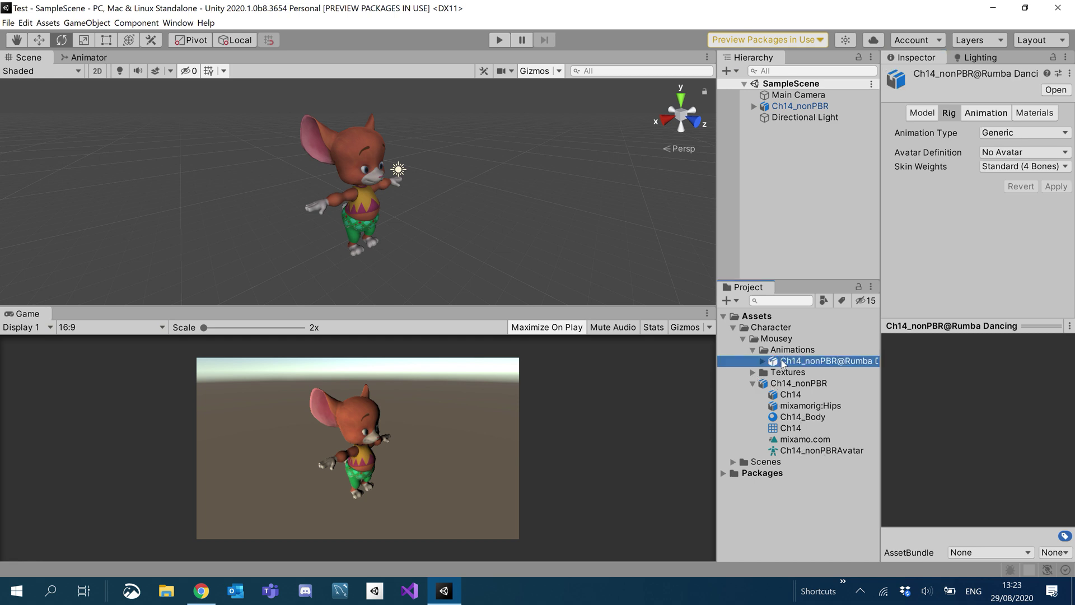
{"action": "left_click", "coordinate": [990, 134]}
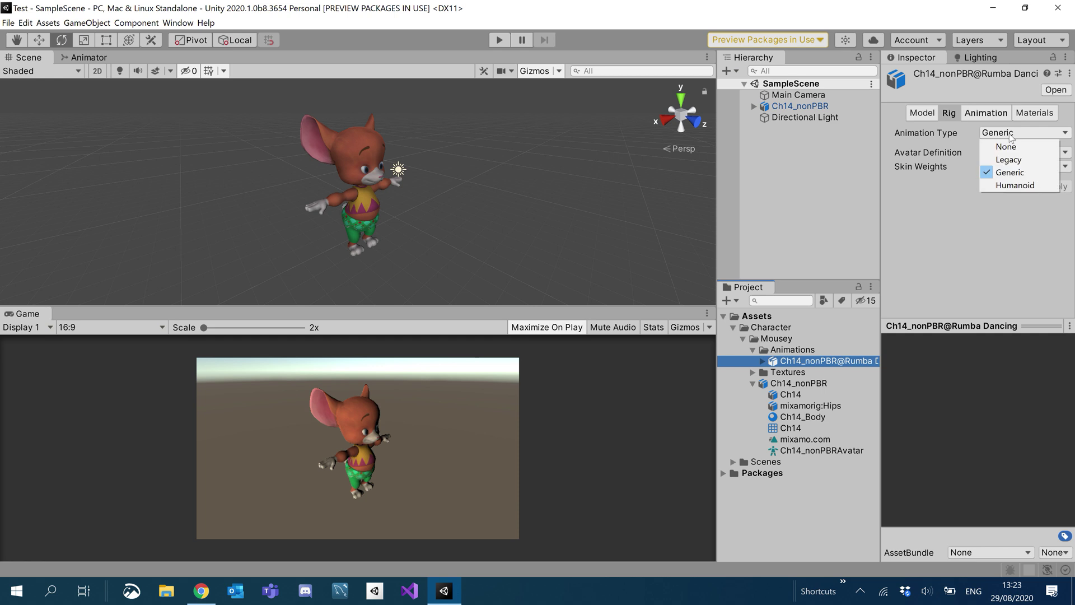
{"action": "left_click", "coordinate": [922, 176]}
{"action": "left_click", "coordinate": [1025, 133]}
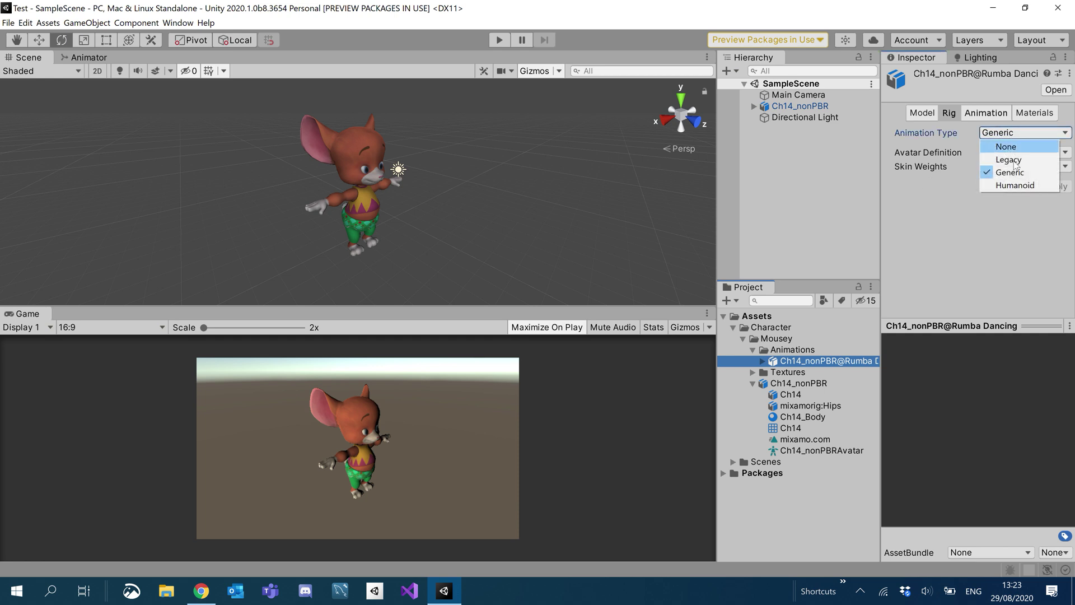
{"action": "left_click", "coordinate": [1008, 185]}
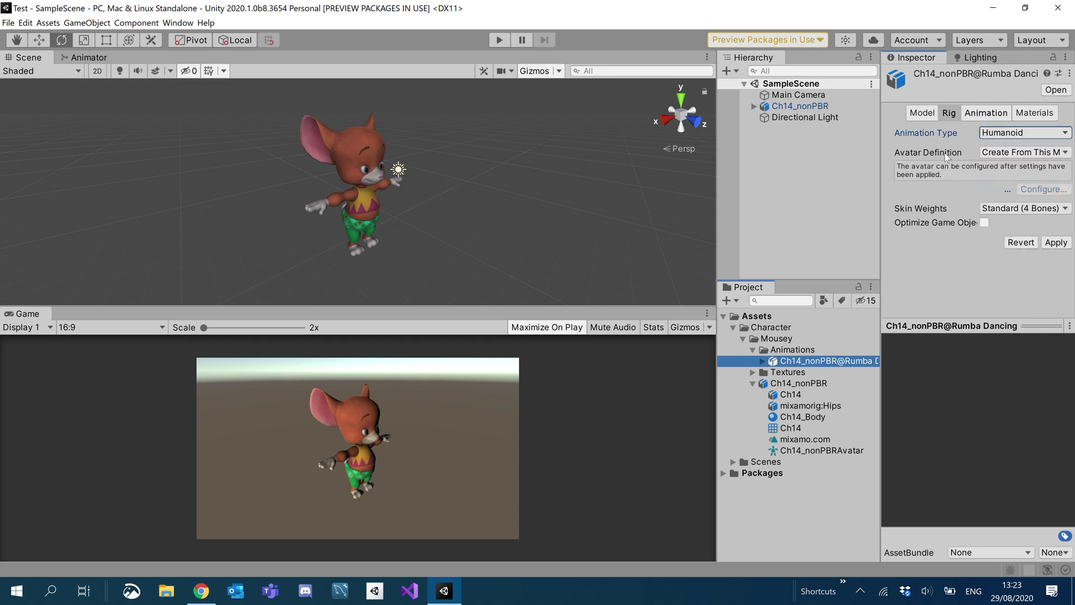
{"action": "left_click", "coordinate": [1014, 155]}
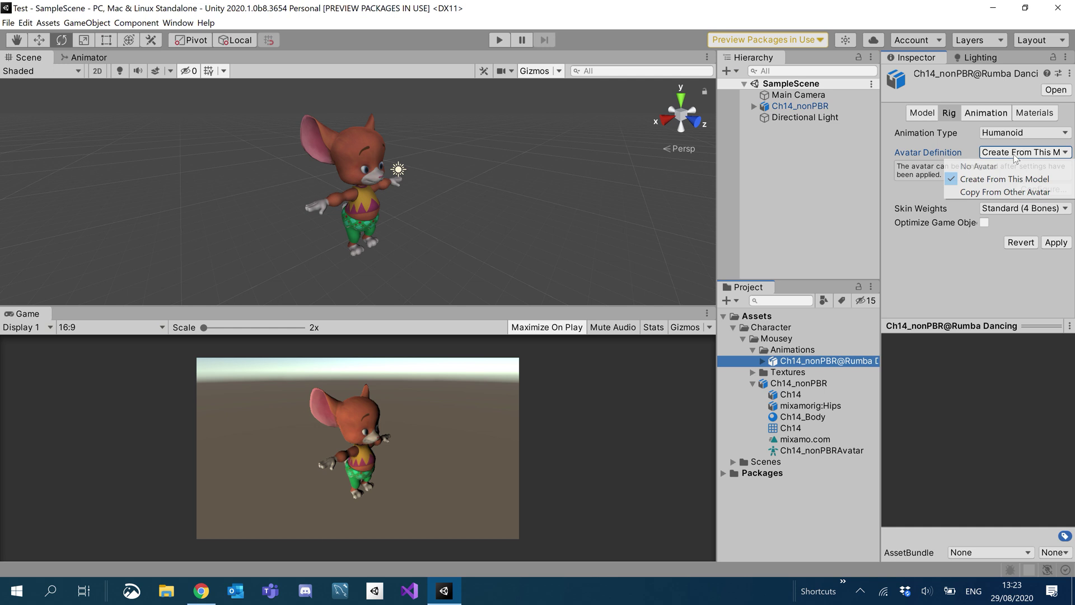
{"action": "left_click", "coordinate": [1014, 192]}
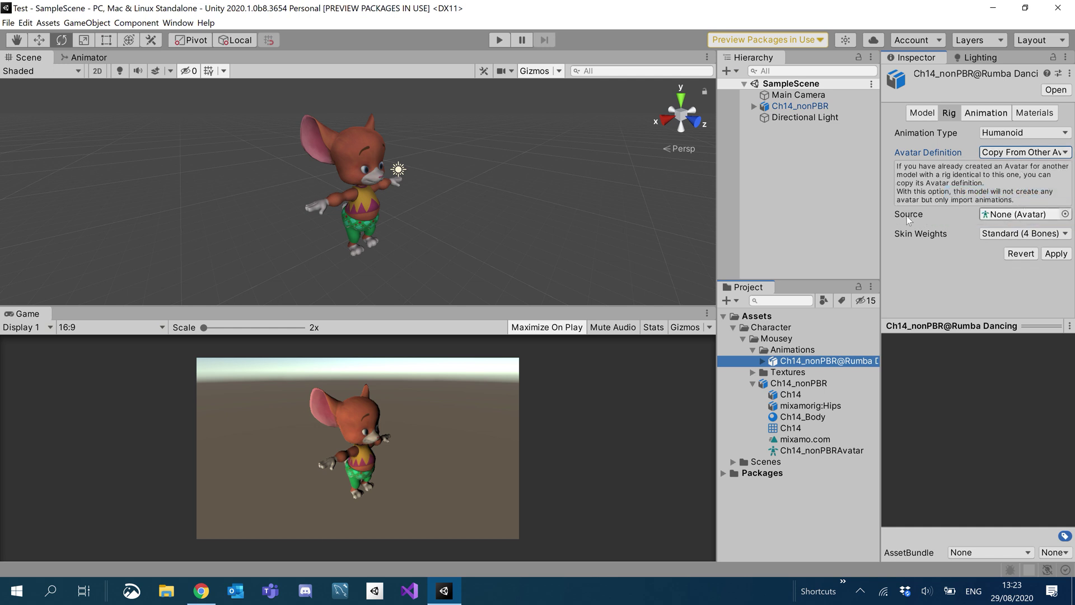
{"action": "left_click", "coordinate": [1002, 215]}
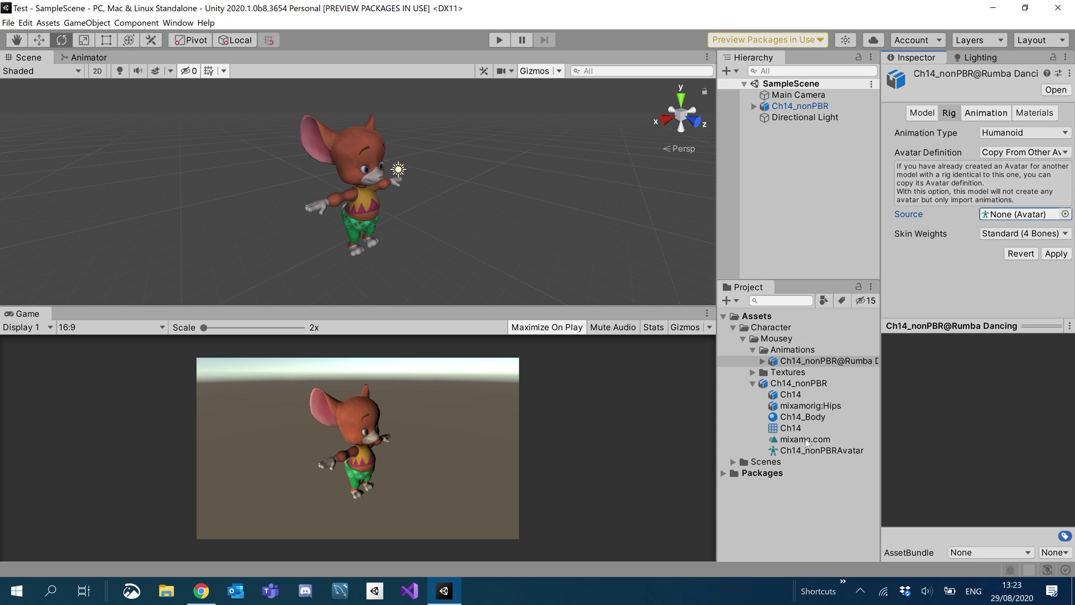
{"action": "left_click_drag", "start_coordinate": [799, 449], "coordinate": [1017, 221]}
{"action": "left_click", "coordinate": [1056, 254]}
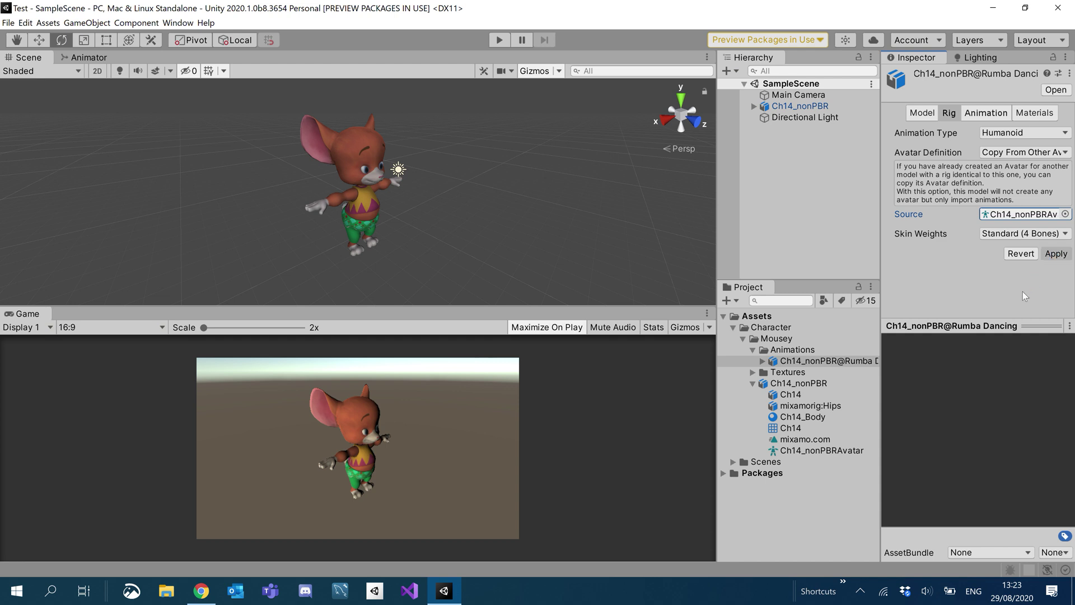
{"action": "left_click", "coordinate": [821, 384]}
Step: Rename the Ch14_nonPBR character model to Mousey
{"action": "left_click", "coordinate": [798, 386]}
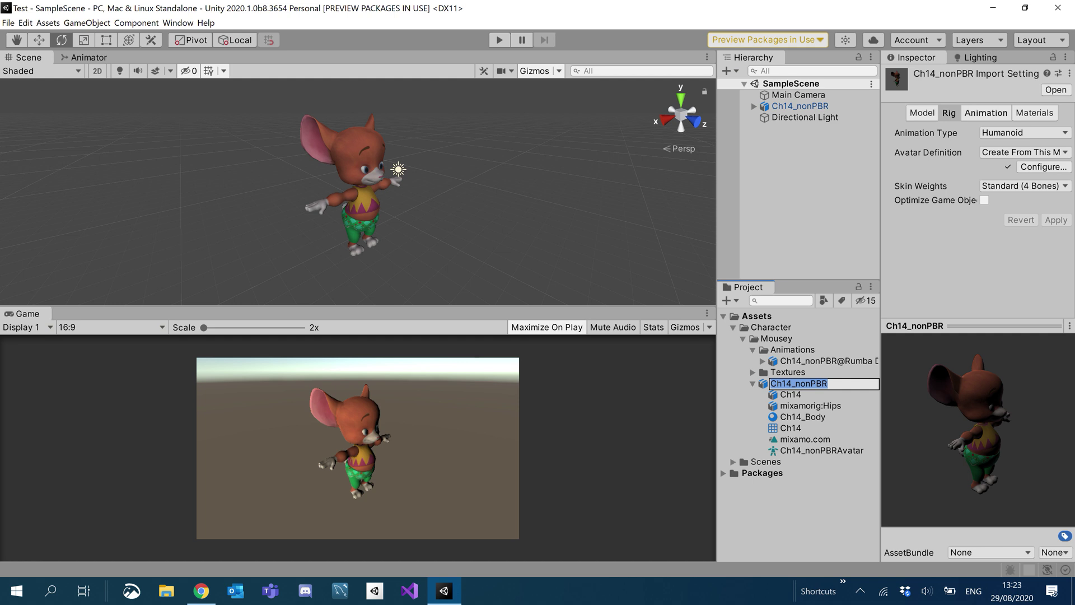
{"action": "type", "text": "Mousey"}
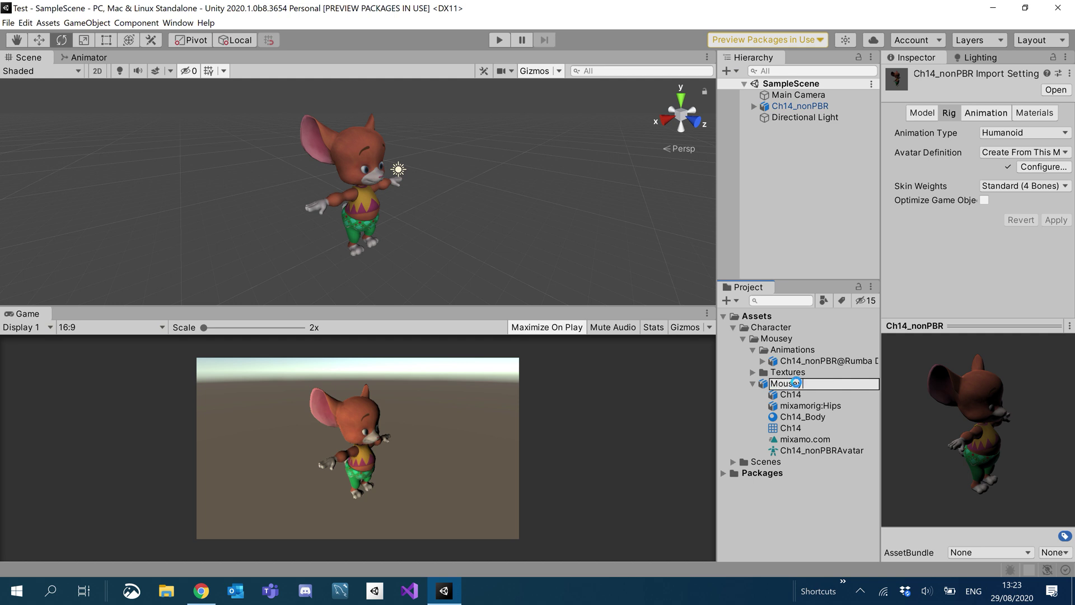
{"action": "key", "text": "Return"}
{"action": "left_click", "coordinate": [753, 384]}
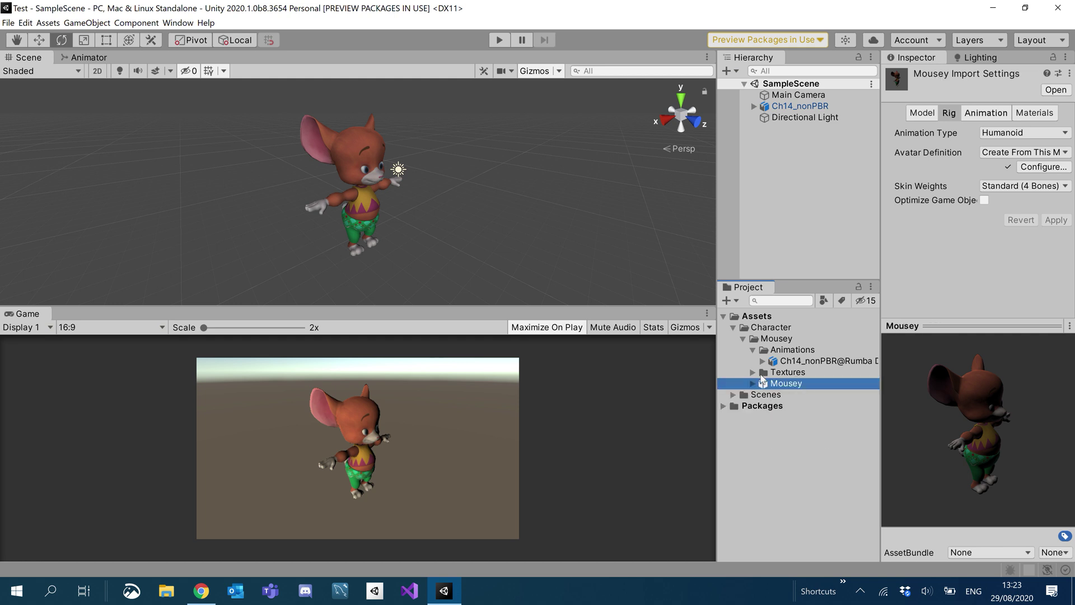
Step: Rename the Rumba Dancing animation file to anim_dance
{"action": "left_click", "coordinate": [796, 362]}
{"action": "left_click", "coordinate": [792, 362]}
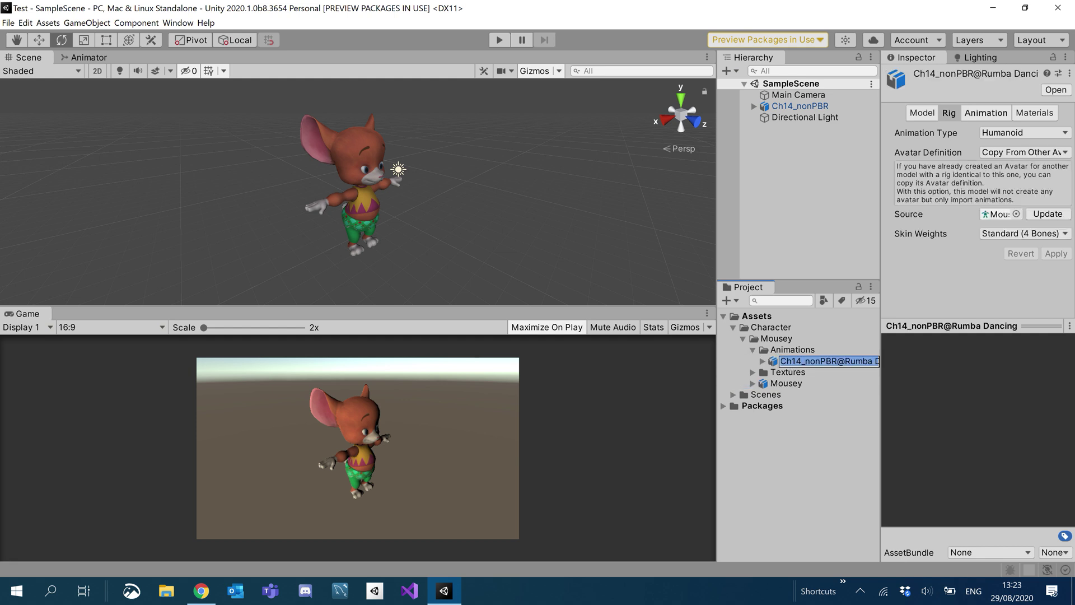
{"action": "type", "text": "anim"}
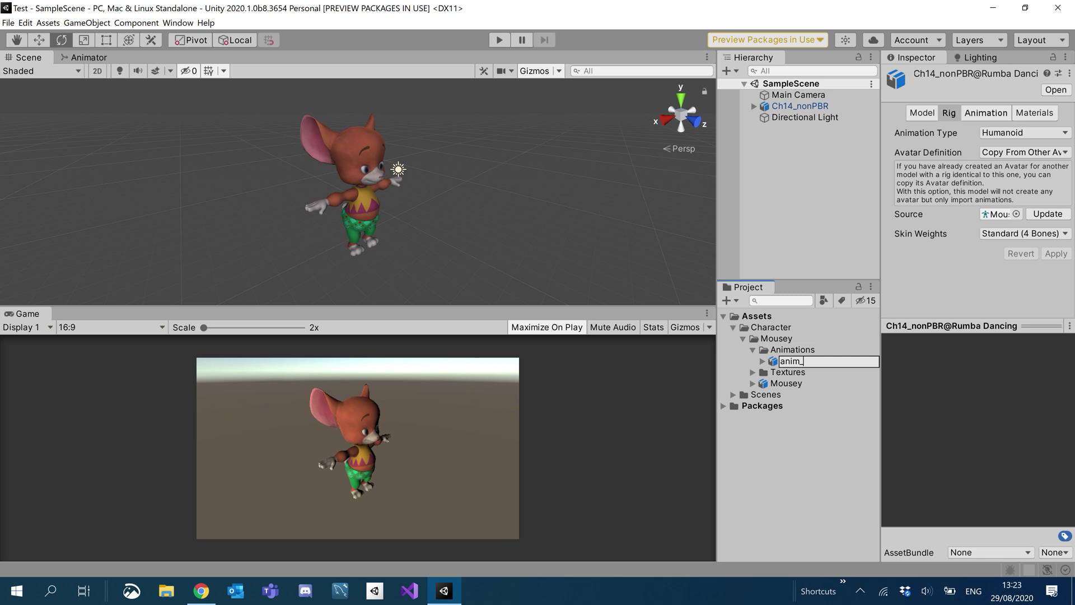
{"action": "type", "text": "_dance"}
{"action": "key", "text": "Return"}
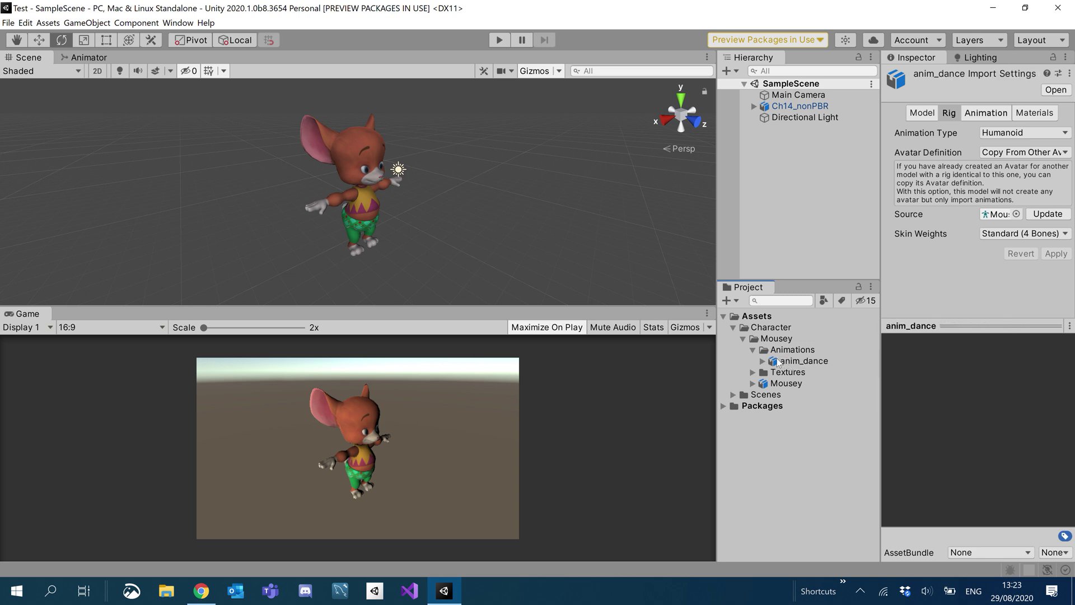
{"action": "left_click", "coordinate": [796, 366]}
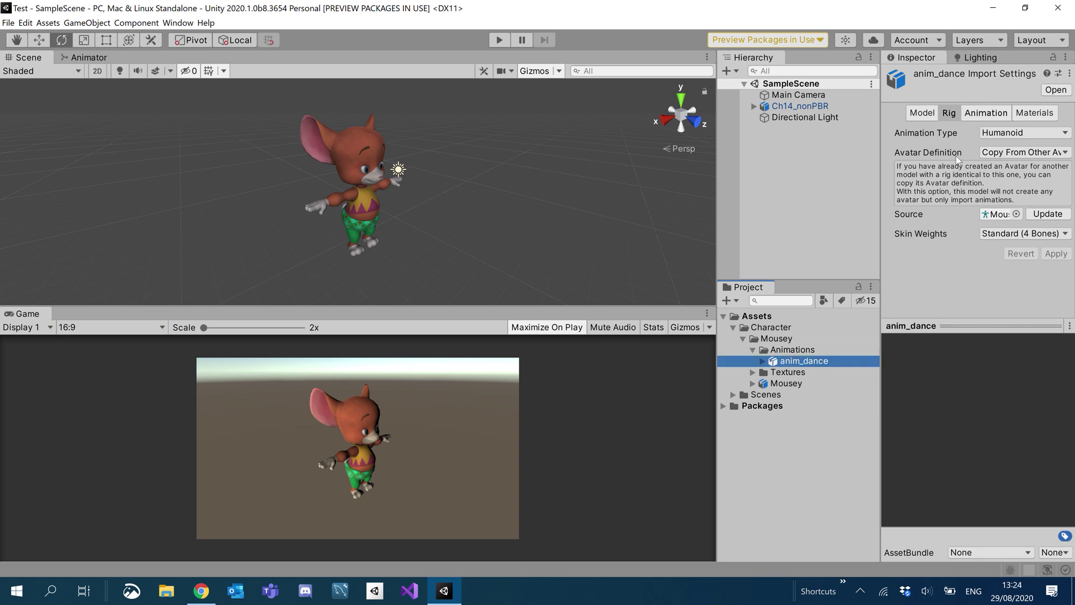
Step: Preview the anim_dance dance clip in its Animation import settings
{"action": "left_click", "coordinate": [973, 115]}
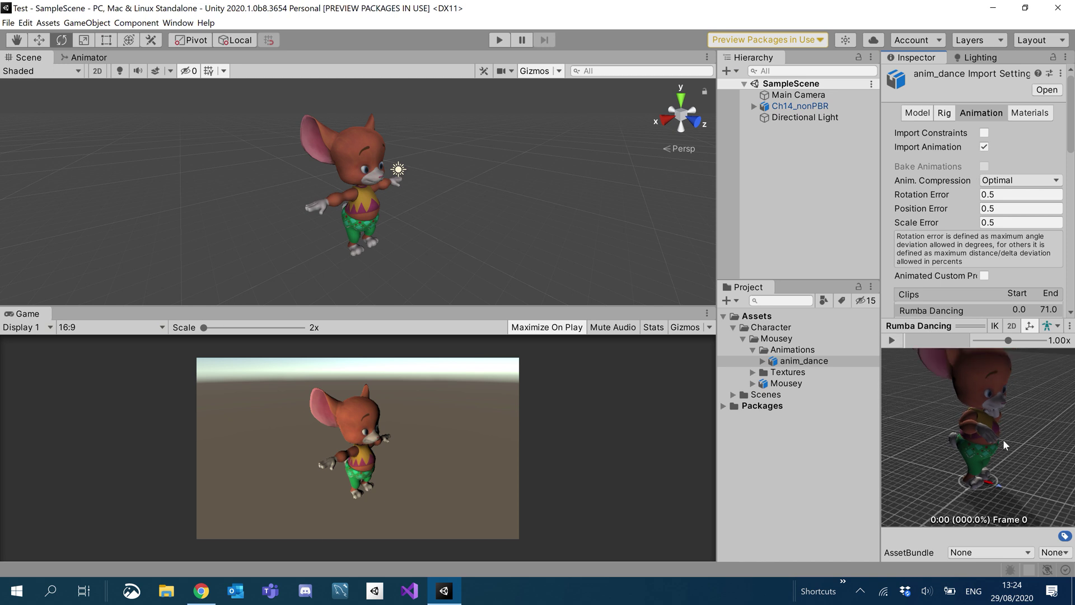
{"action": "scroll", "coordinate": [1003, 439], "scroll_direction": "down", "scroll_amount": 3}
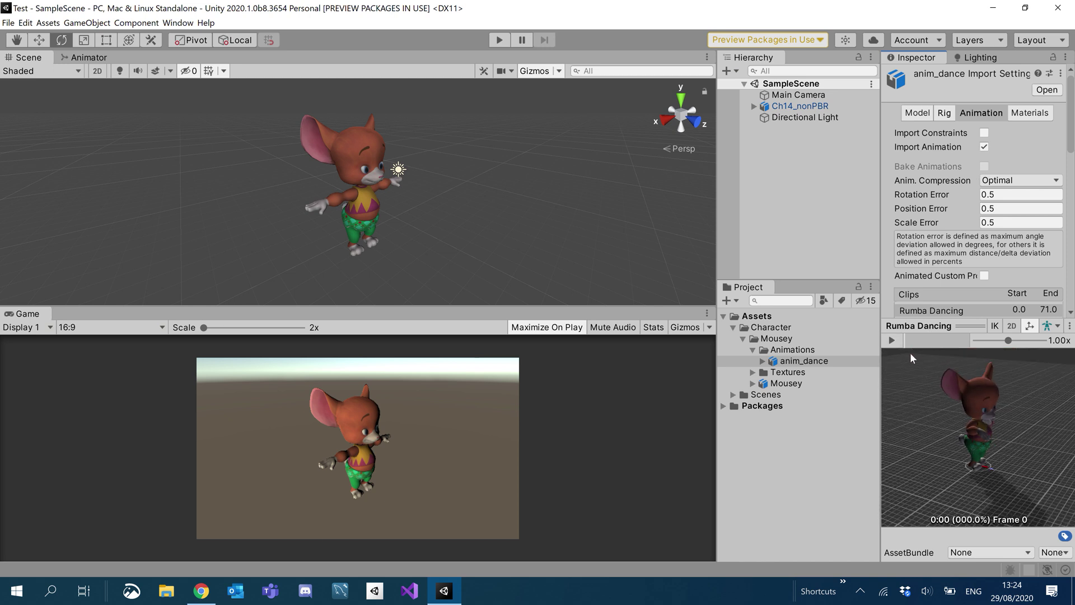
{"action": "left_click", "coordinate": [891, 340]}
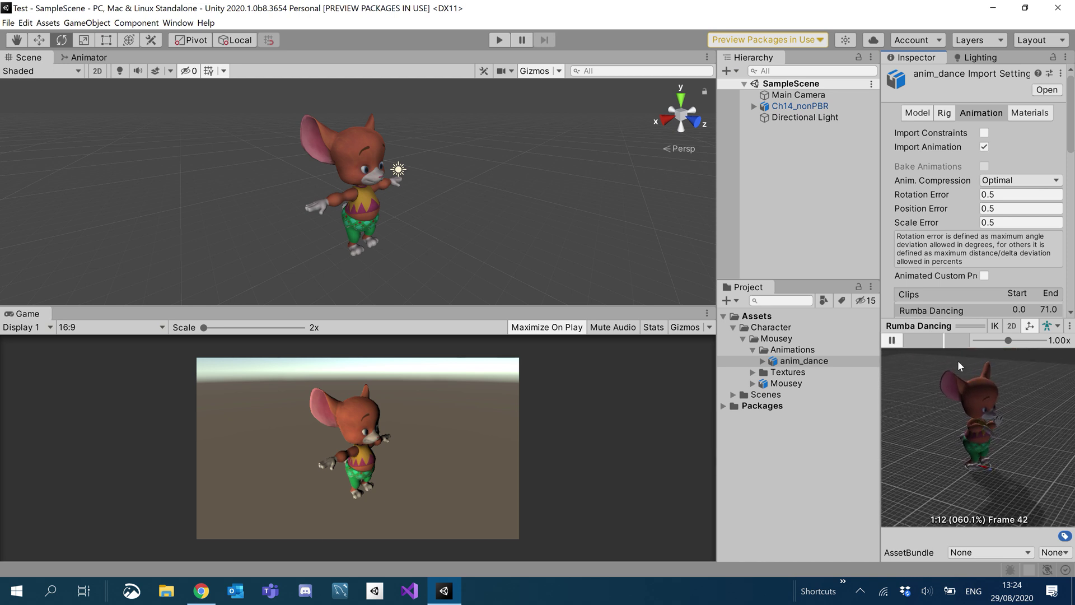
{"action": "left_click", "coordinate": [892, 341]}
{"action": "scroll", "coordinate": [963, 206], "scroll_direction": "down", "scroll_amount": 3}
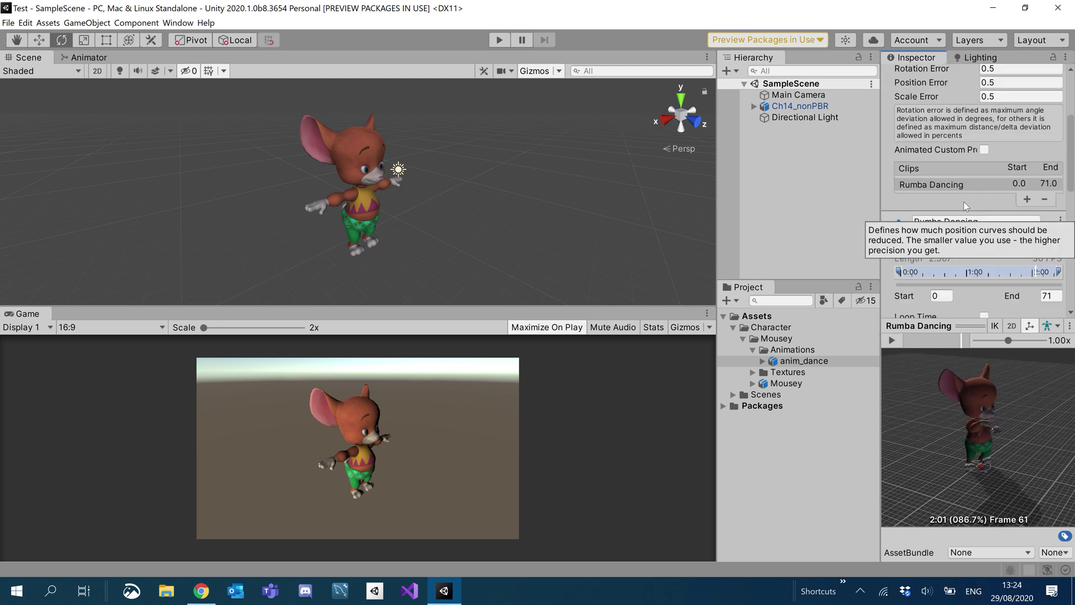
{"action": "scroll", "coordinate": [966, 199], "scroll_direction": "down", "scroll_amount": 6}
{"action": "scroll", "coordinate": [969, 196], "scroll_direction": "up", "scroll_amount": 3}
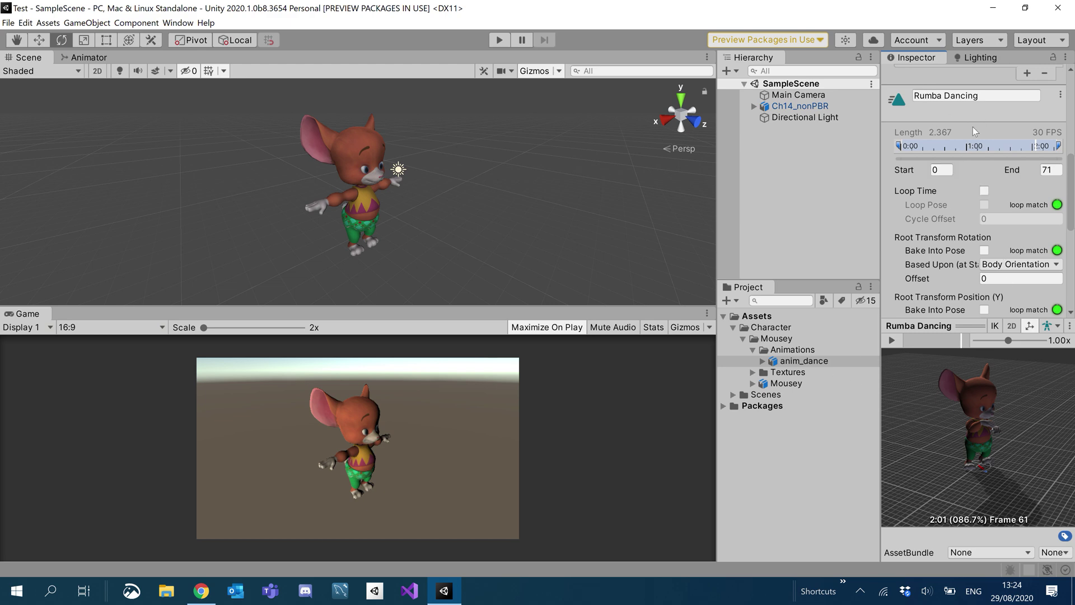
{"action": "scroll", "coordinate": [963, 191], "scroll_direction": "down", "scroll_amount": 5}
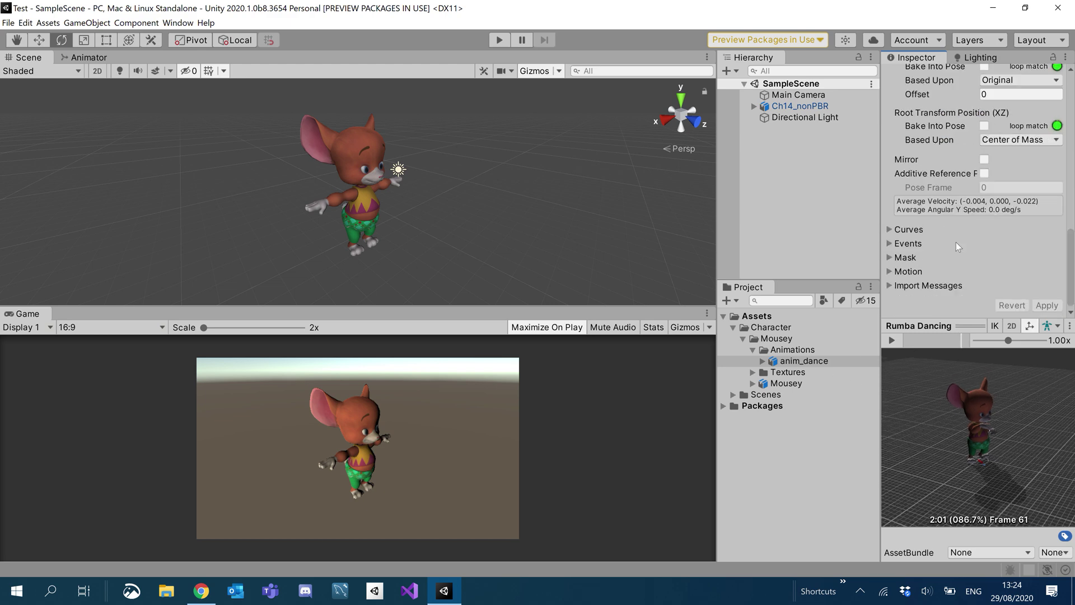
{"action": "scroll", "coordinate": [947, 249], "scroll_direction": "up", "scroll_amount": 10}
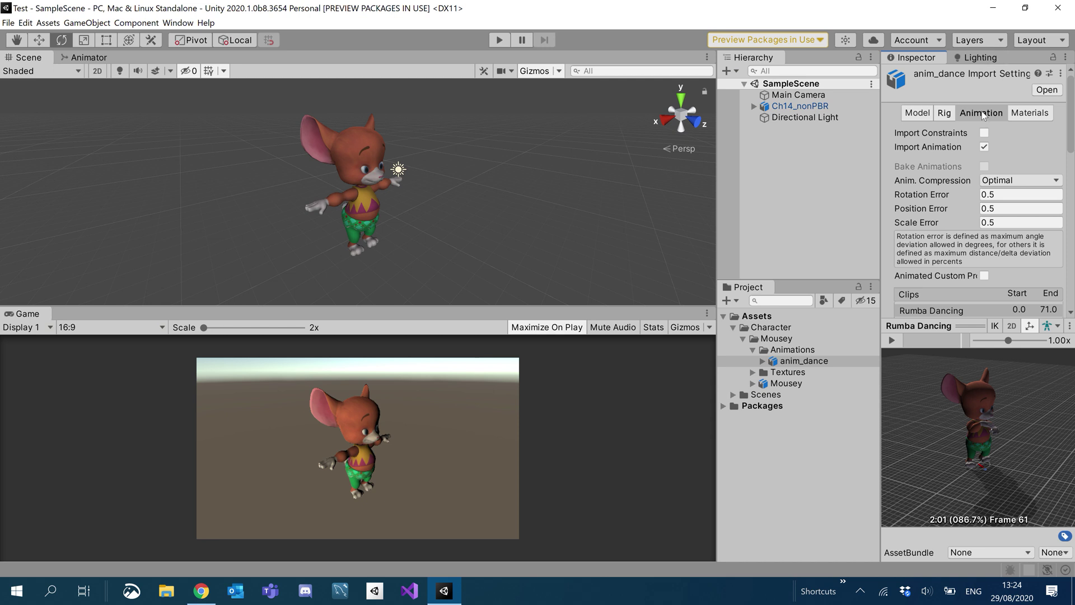
{"action": "scroll", "coordinate": [977, 159], "scroll_direction": "down", "scroll_amount": 3}
{"action": "left_click", "coordinate": [977, 221]}
{"action": "left_click", "coordinate": [977, 221]}
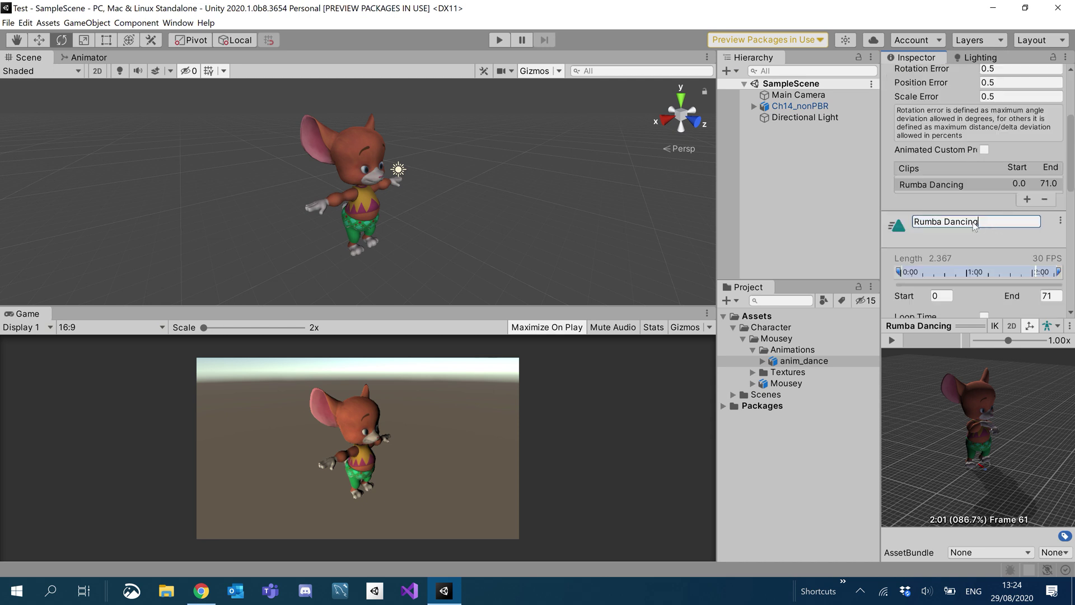
{"action": "left_click_drag", "start_coordinate": [975, 223], "coordinate": [905, 222]}
Step: Turn on Loop Time for the Rumba Dancing clip and apply it
{"action": "left_click", "coordinate": [949, 186]}
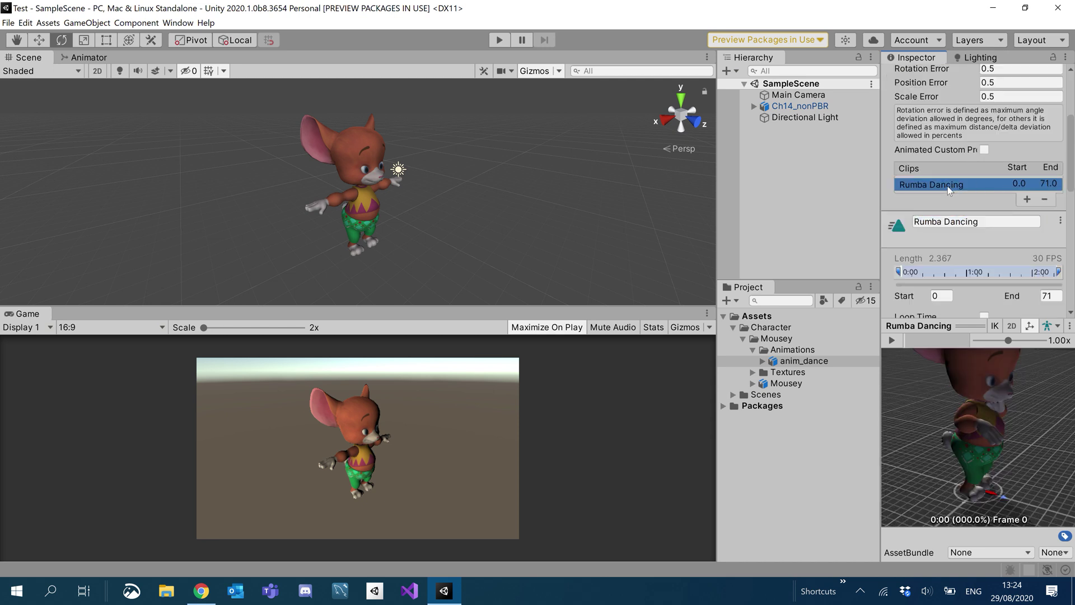
{"action": "scroll", "coordinate": [959, 213], "scroll_direction": "down", "scroll_amount": 3}
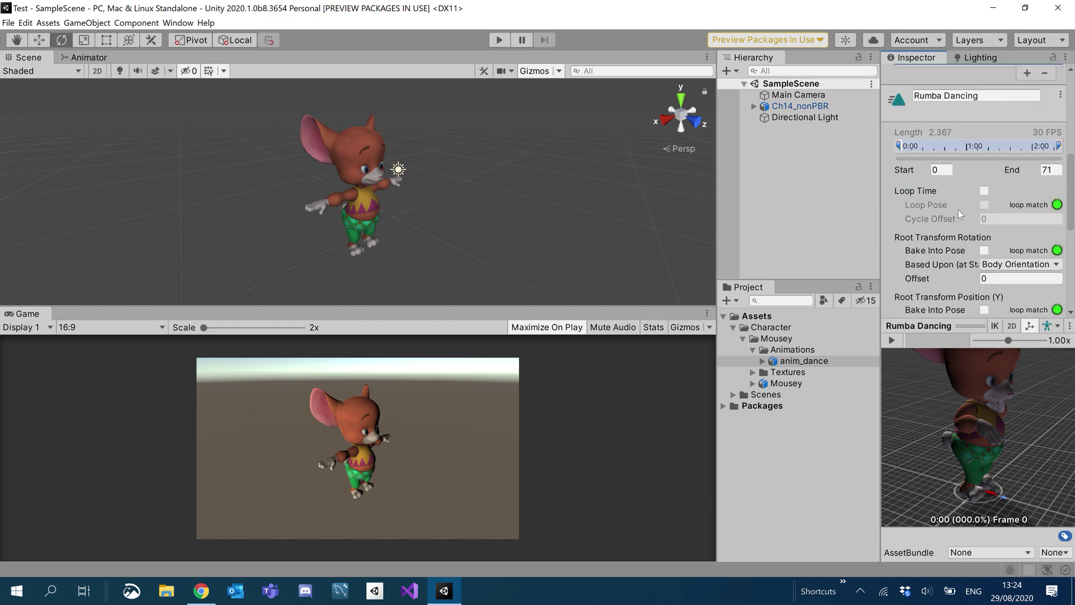
{"action": "scroll", "coordinate": [980, 218], "scroll_direction": "down", "scroll_amount": 5}
{"action": "scroll", "coordinate": [980, 219], "scroll_direction": "up", "scroll_amount": 5}
{"action": "scroll", "coordinate": [935, 214], "scroll_direction": "up", "scroll_amount": 3}
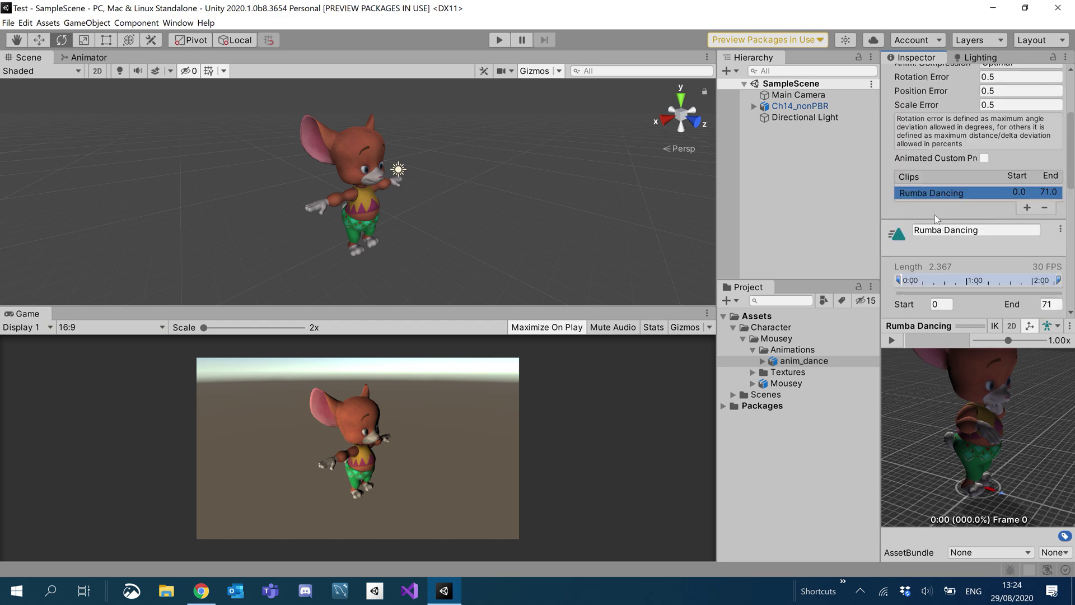
{"action": "scroll", "coordinate": [935, 214], "scroll_direction": "down", "scroll_amount": 3}
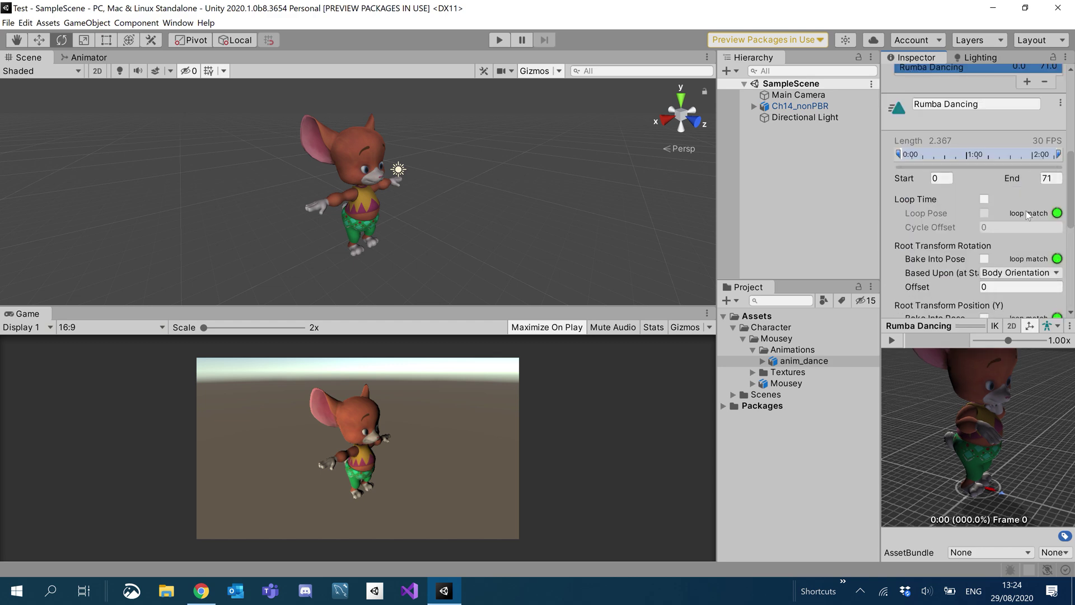
{"action": "left_click", "coordinate": [983, 199]}
{"action": "scroll", "coordinate": [940, 219], "scroll_direction": "down", "scroll_amount": 6}
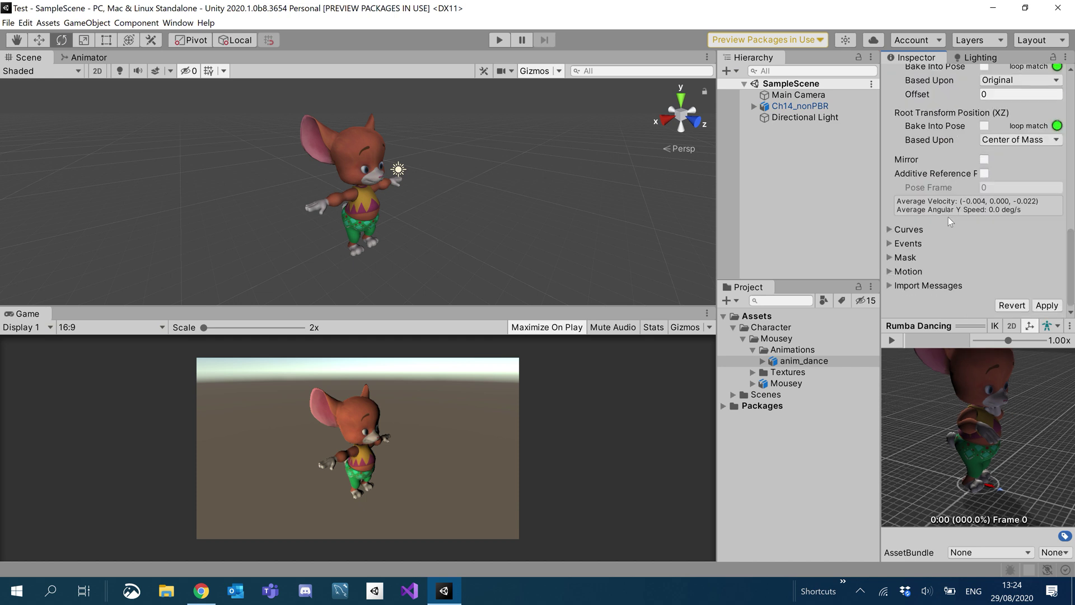
{"action": "left_click", "coordinate": [1047, 306]}
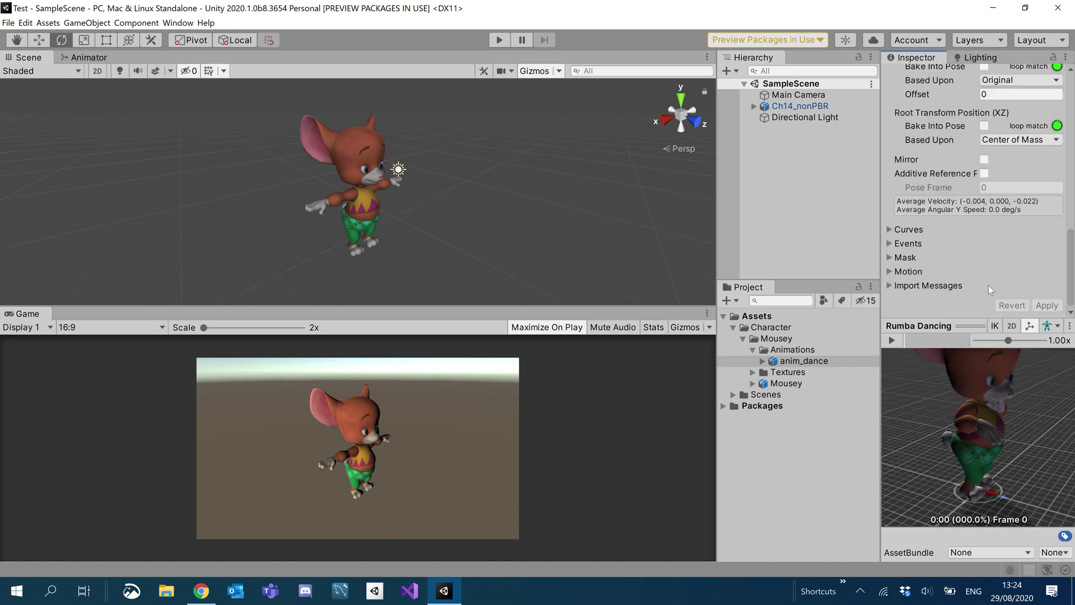
Step: Create a new Animator Controller named Mousey inside the Animations folder
{"action": "right_click", "coordinate": [776, 350]}
{"action": "mouse_move", "coordinate": [828, 52]}
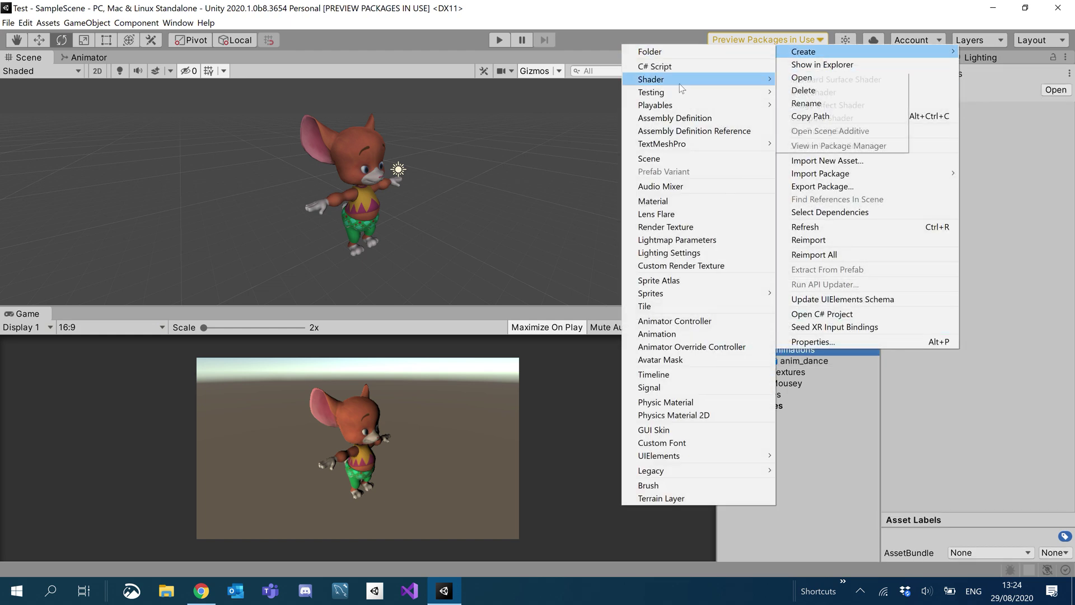
{"action": "mouse_move", "coordinate": [656, 295]}
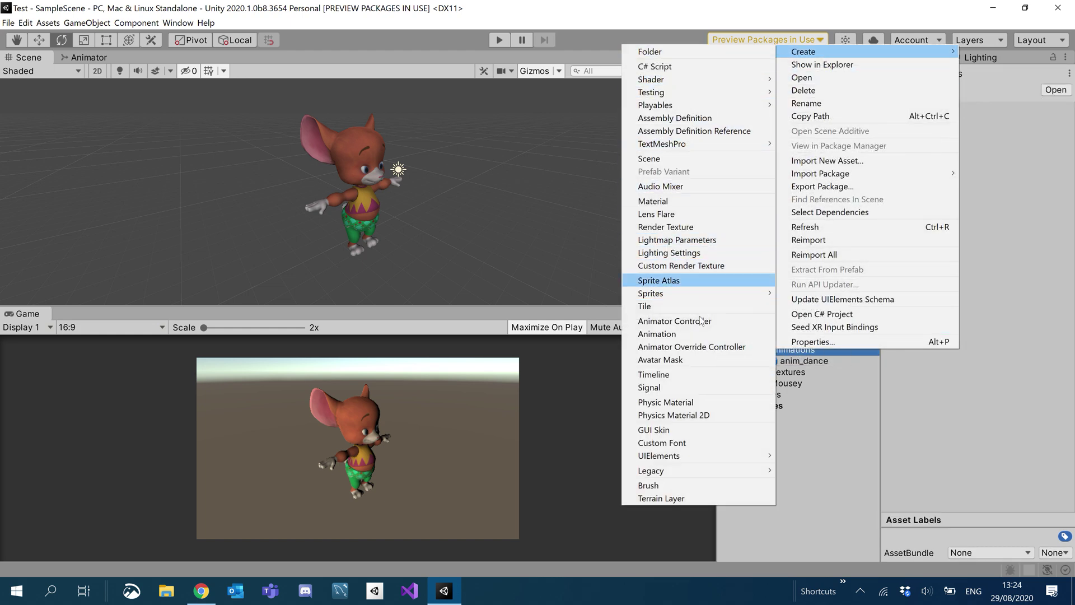
{"action": "left_click", "coordinate": [674, 321]}
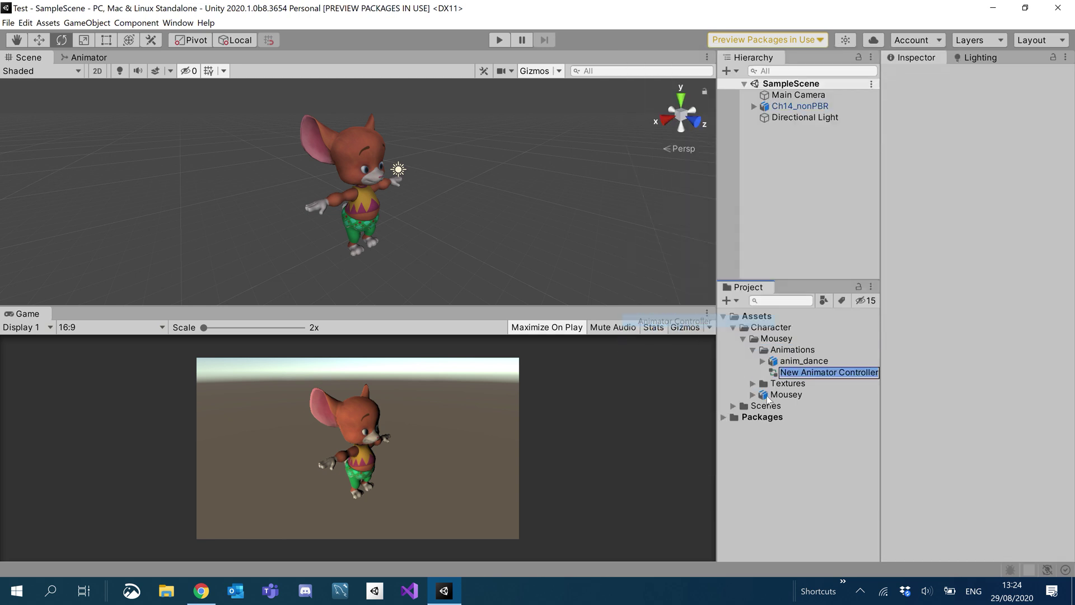
{"action": "type", "text": "Mousey"}
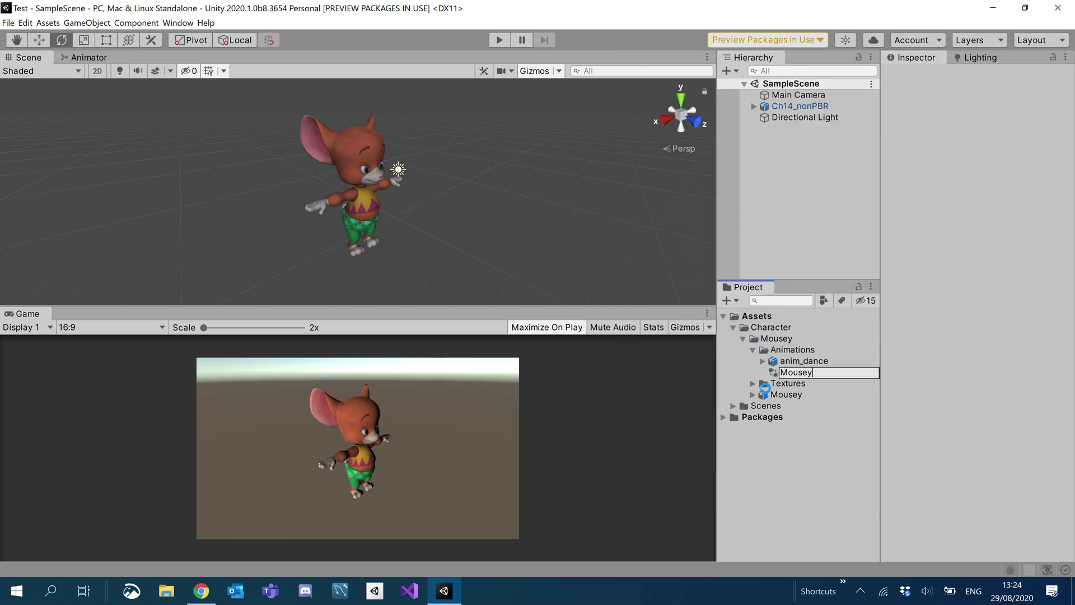
{"action": "key", "text": "Return"}
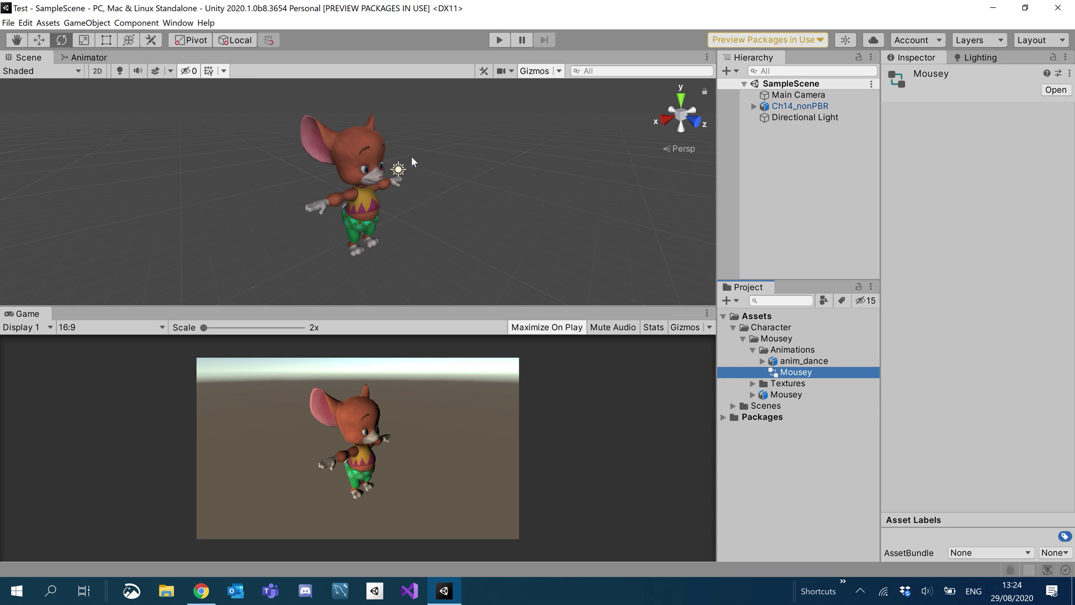
Step: Rename the Ch14_nonPBR scene object to Mousey and save the scene
{"action": "left_click", "coordinate": [789, 107]}
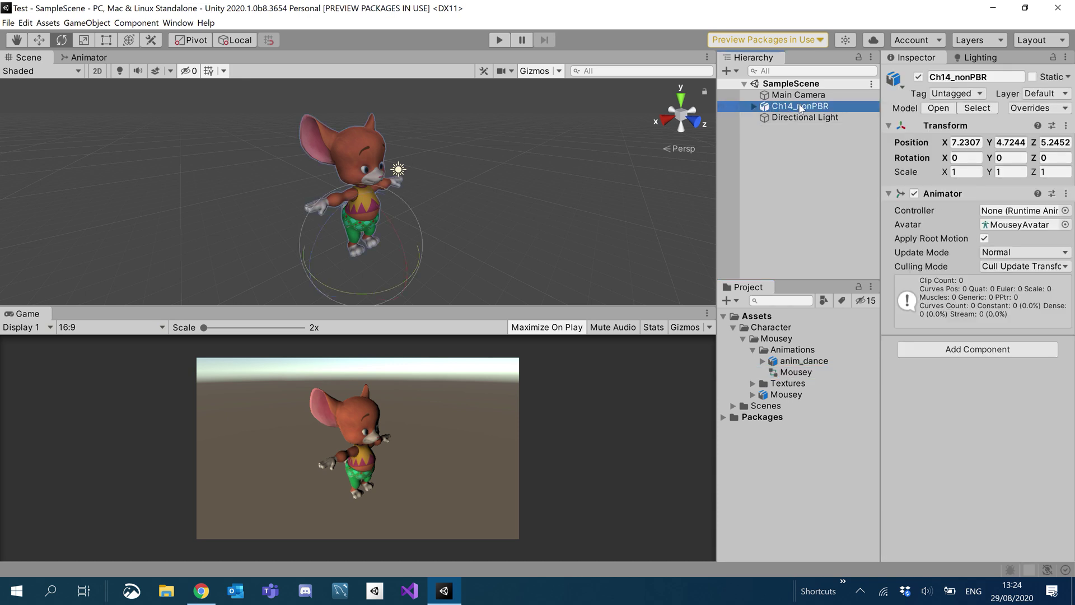
{"action": "left_click", "coordinate": [800, 108]}
{"action": "type", "text": "Mouse"}
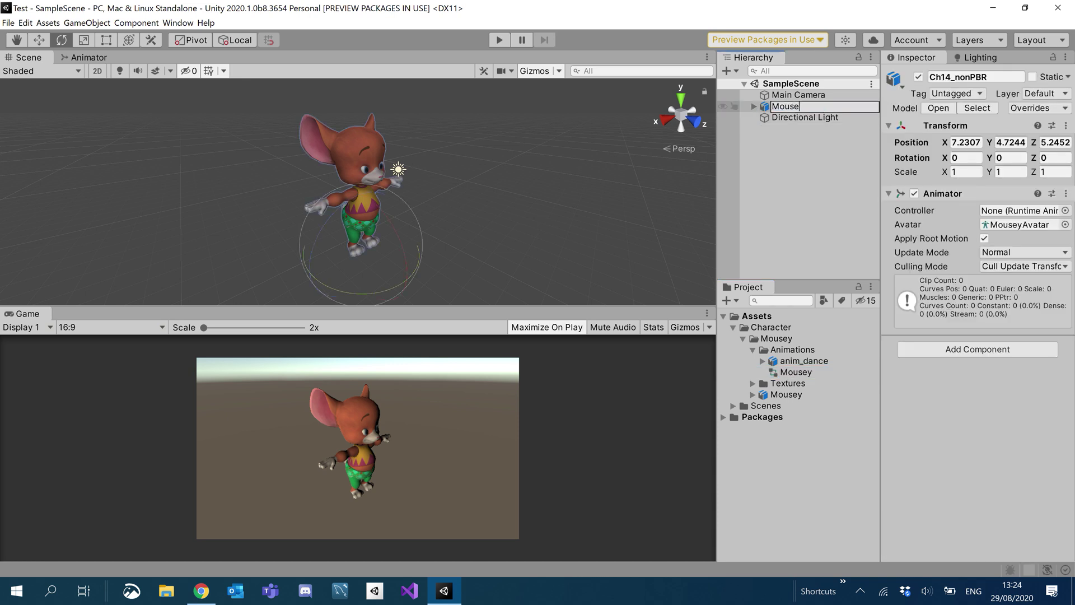
{"action": "type", "text": "y"}
{"action": "key", "text": "Return"}
{"action": "key", "text": "ctrl+s"}
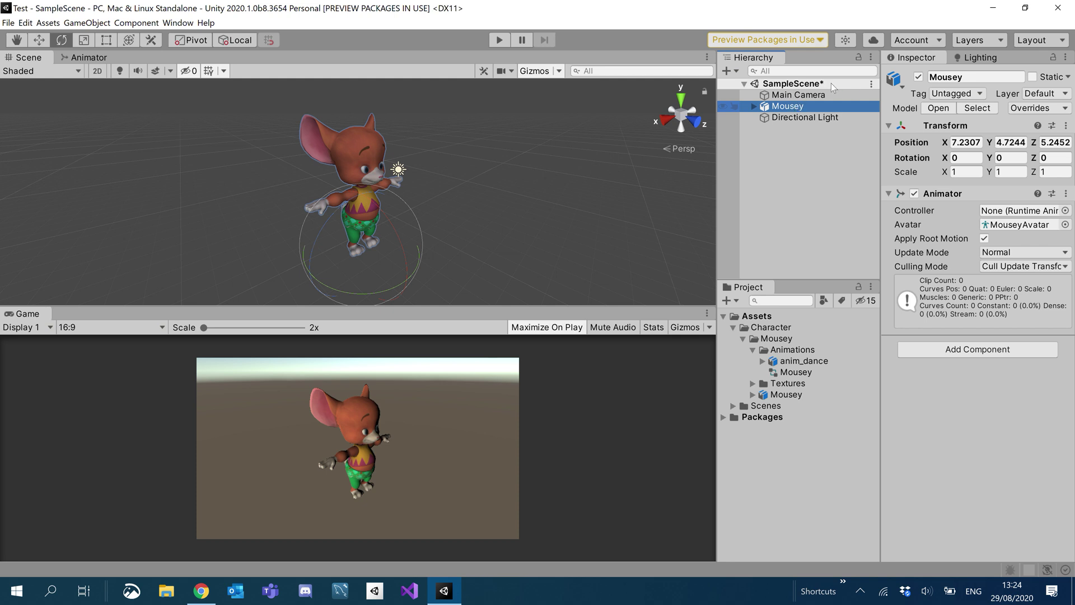
Step: Assign the Mousey controller to the character's Animator and save the scene
{"action": "left_click", "coordinate": [921, 129]}
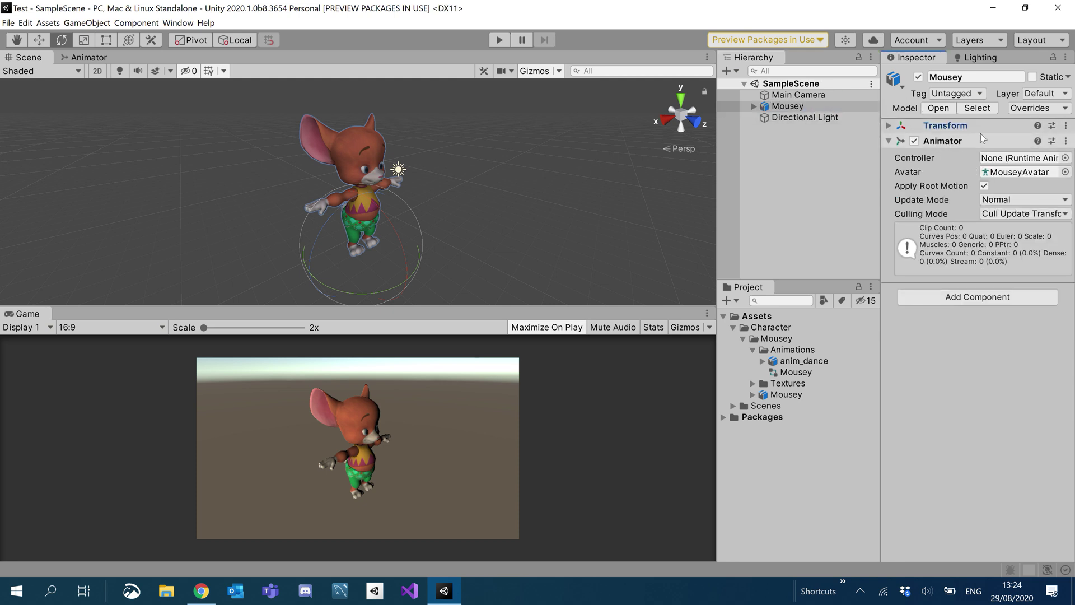
{"action": "left_click_drag", "start_coordinate": [795, 372], "coordinate": [1002, 162]}
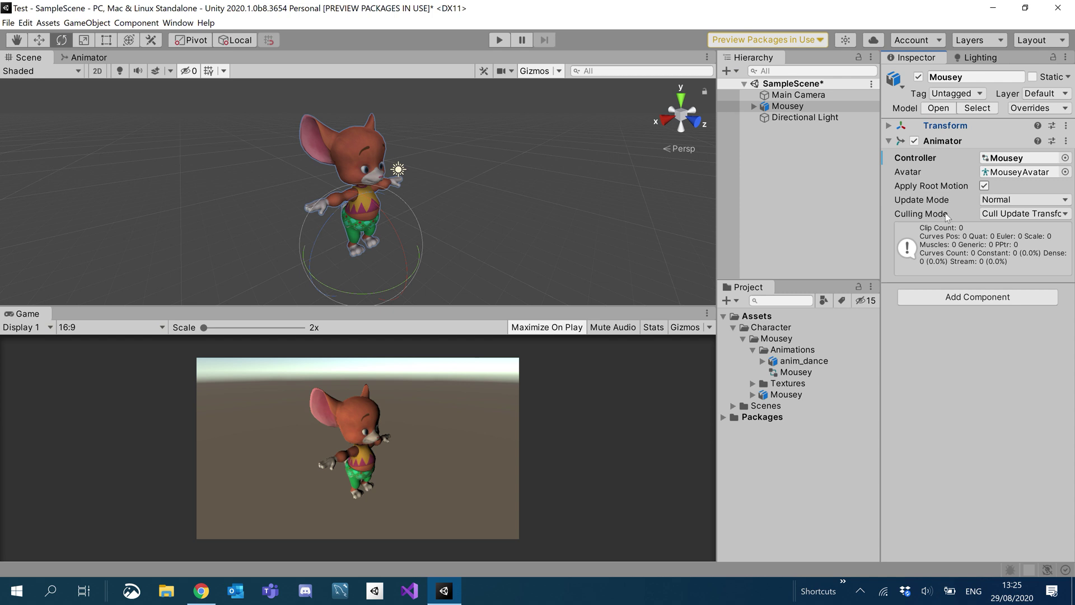
{"action": "key", "text": "ctrl+s"}
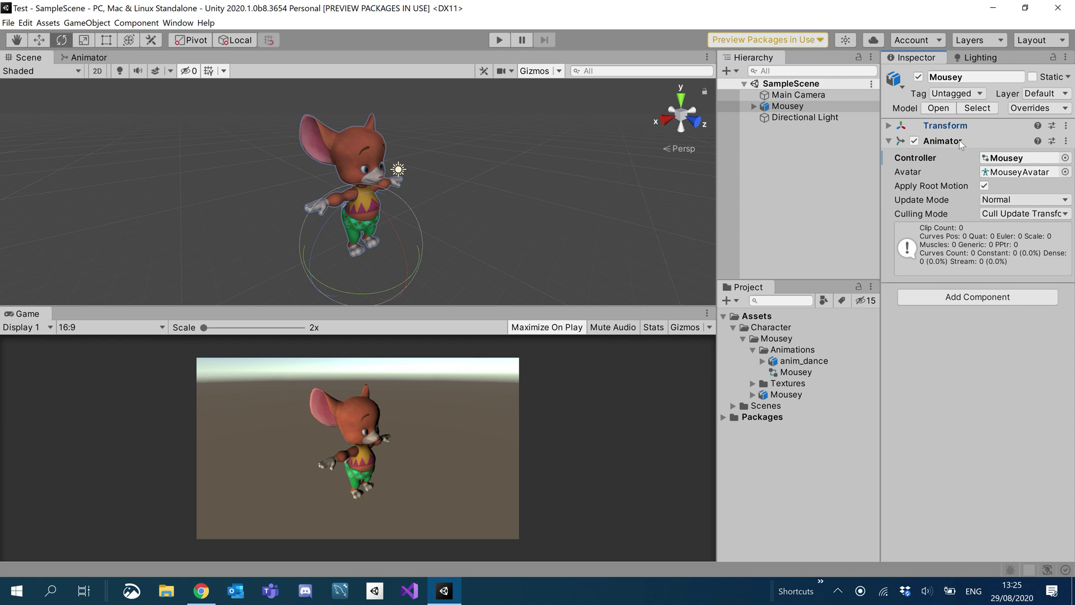
{"action": "left_click", "coordinate": [961, 141]}
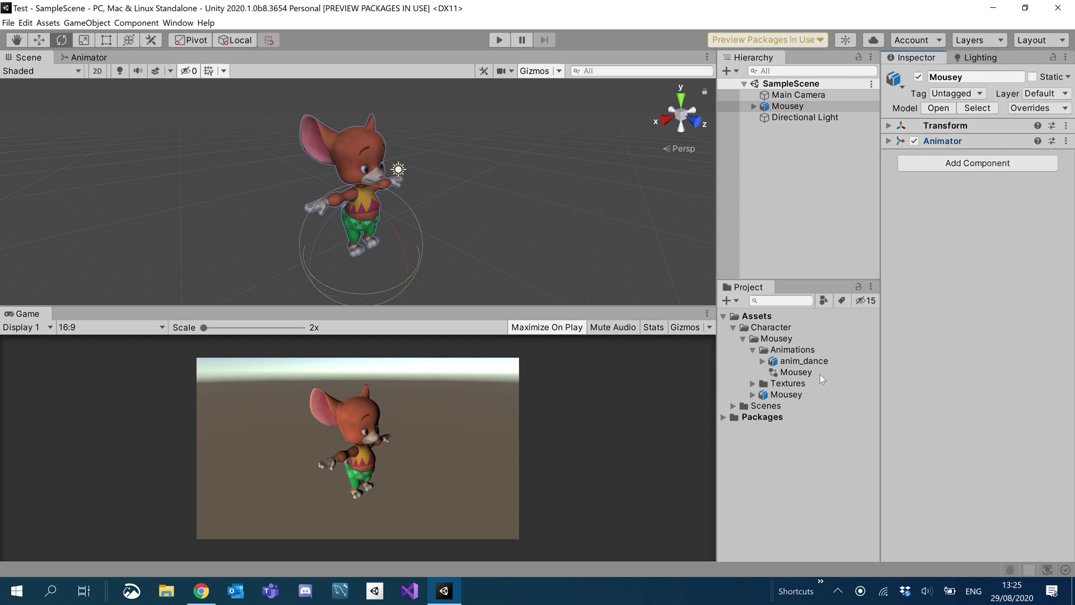
Step: Bring up the Animator graph for the Mousey controller
{"action": "left_click", "coordinate": [85, 59]}
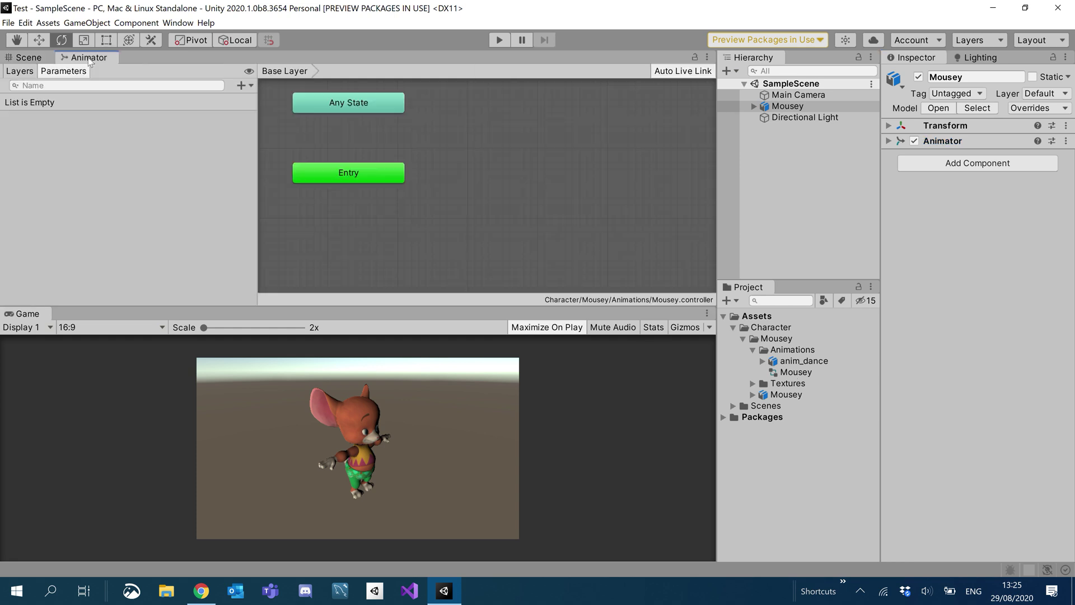
{"action": "left_click", "coordinate": [173, 25]}
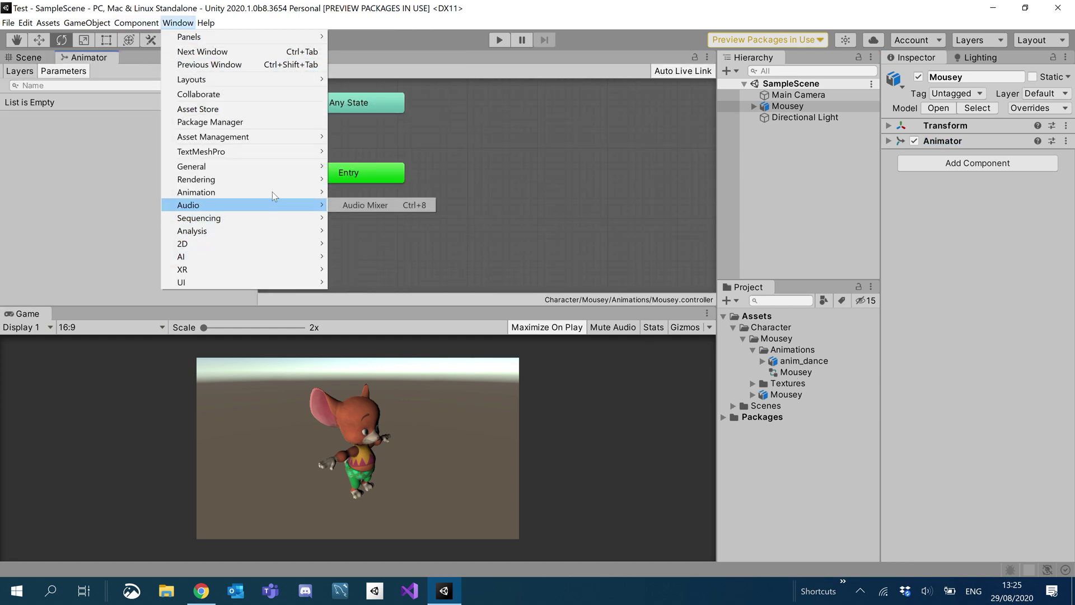
{"action": "mouse_move", "coordinate": [273, 192]}
{"action": "left_click", "coordinate": [503, 139]}
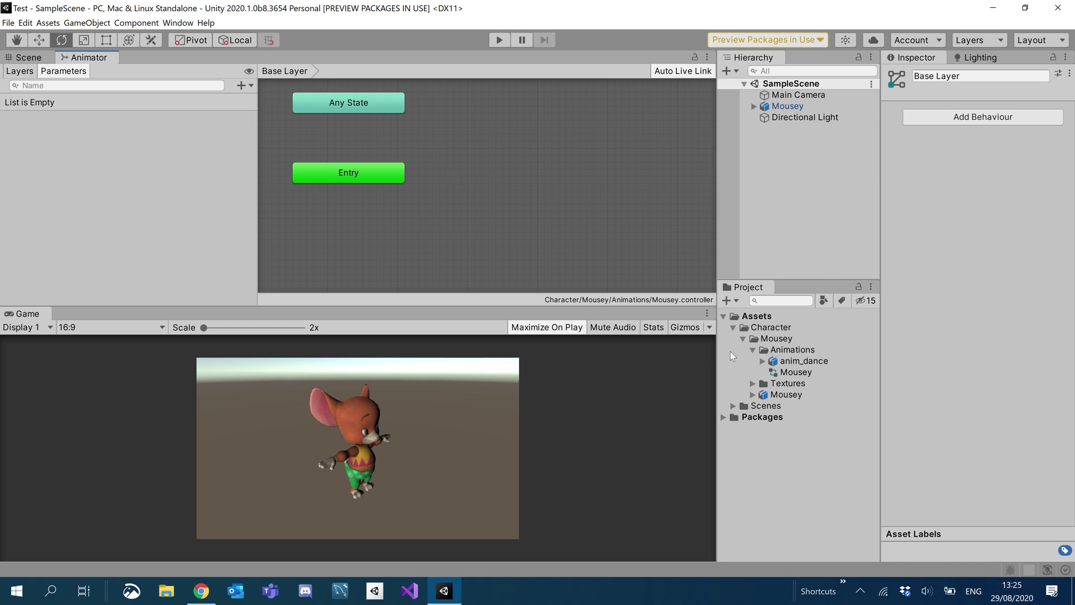
Step: Rename the anim_dance clip from Rumba Dancing to dancing and apply the change
{"action": "left_click", "coordinate": [763, 363]}
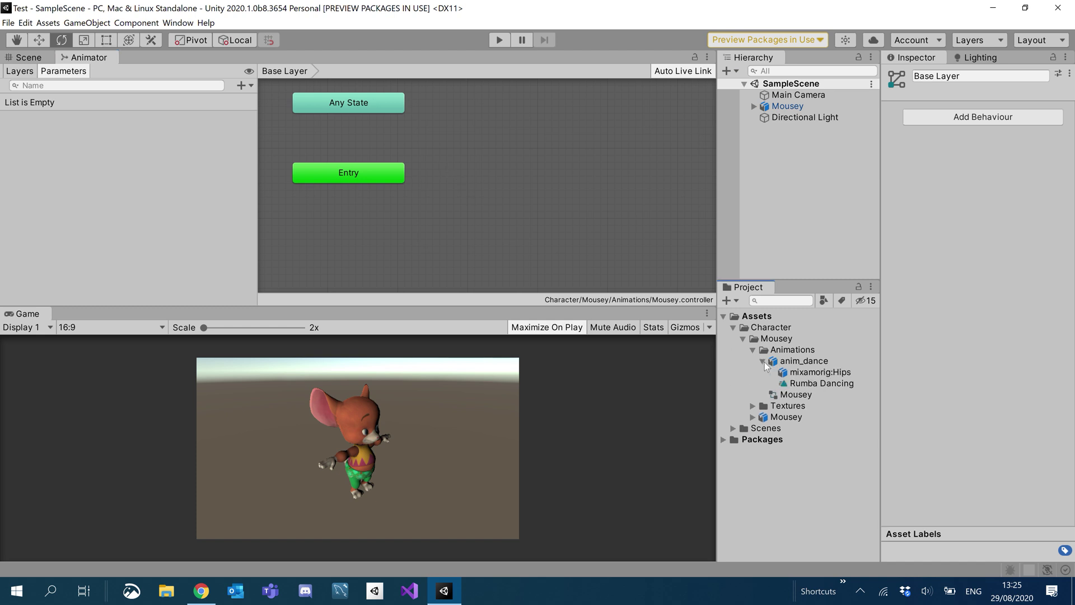
{"action": "left_click", "coordinate": [811, 363]}
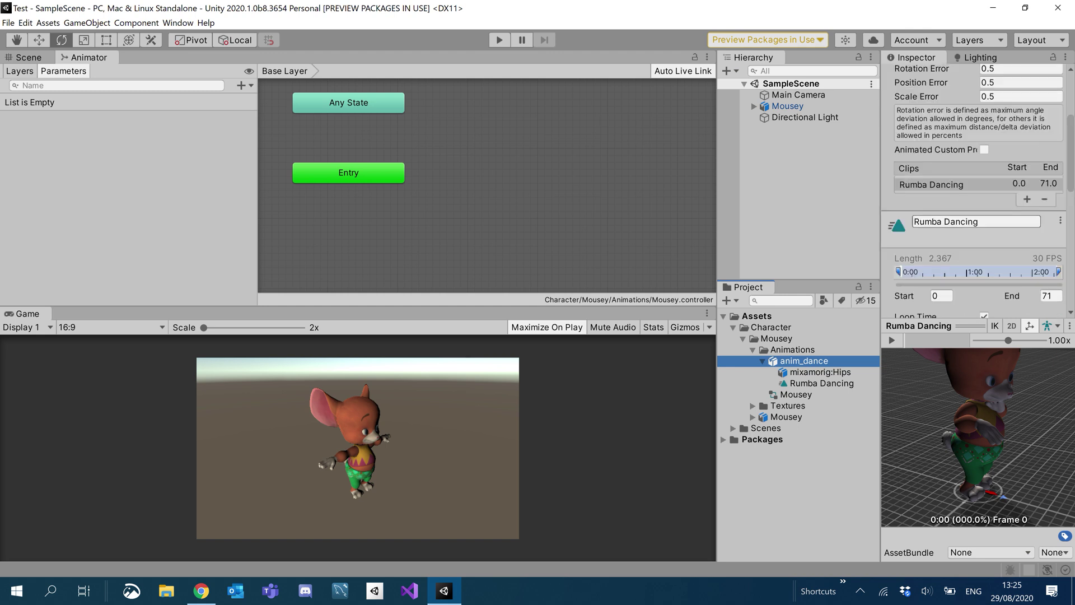
{"action": "left_click_drag", "start_coordinate": [945, 222], "coordinate": [914, 223]}
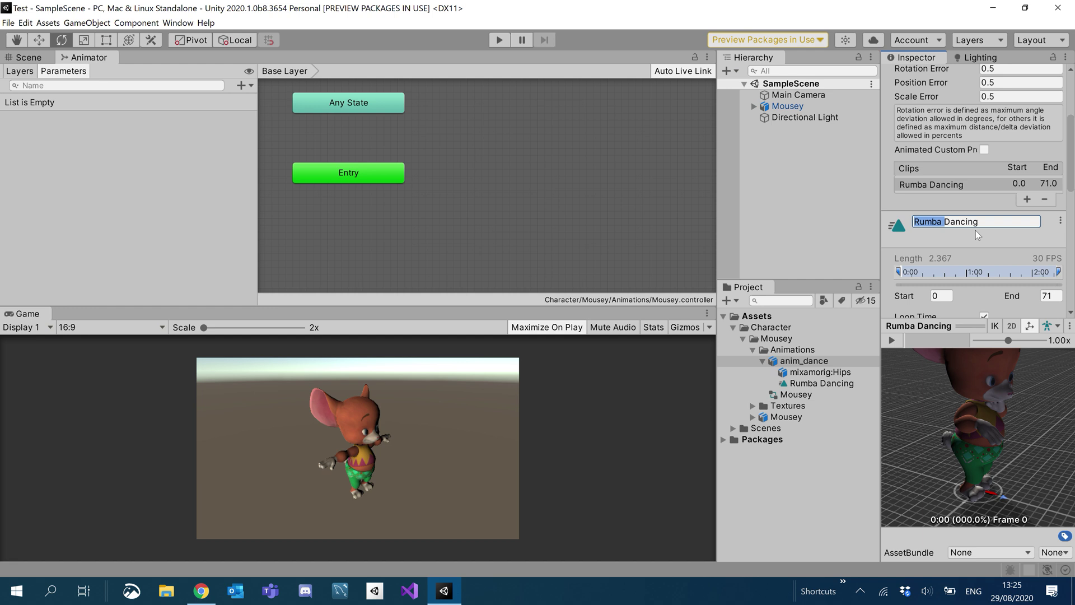
{"action": "key", "text": "BackSpace"}
{"action": "key", "text": "Delete"}
{"action": "key", "text": "Delete"}
{"action": "type", "text": "d"}
{"action": "key", "text": "Return"}
{"action": "scroll", "coordinate": [1037, 298], "scroll_direction": "down", "scroll_amount": 10}
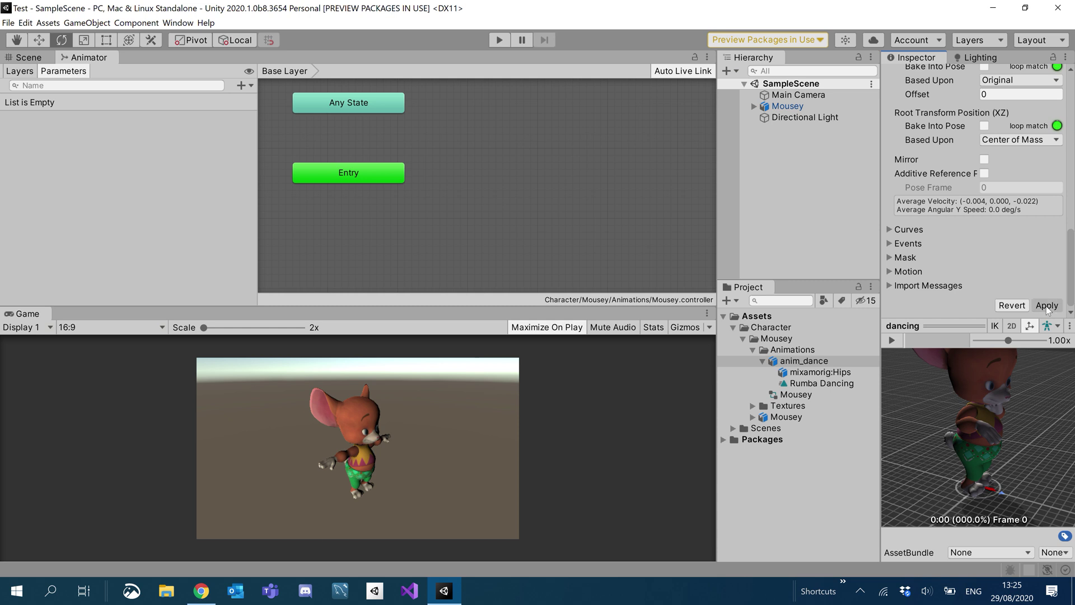
{"action": "left_click", "coordinate": [1047, 306]}
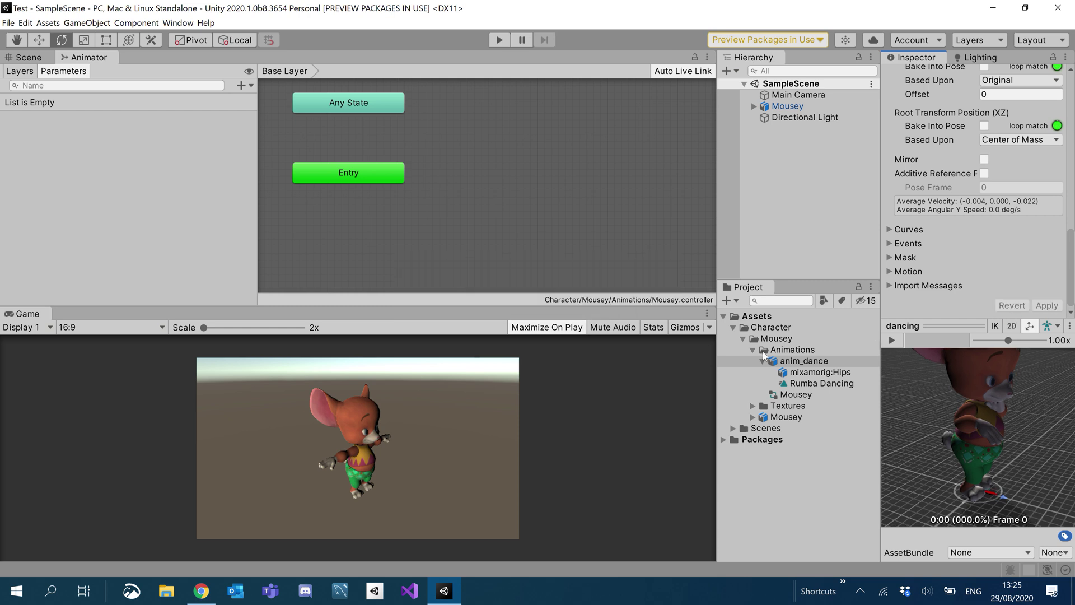
Step: Add the dancing clip to the Mousey Animator graph as the default state from Entry
{"action": "left_click", "coordinate": [790, 362]}
{"action": "left_click", "coordinate": [807, 383]}
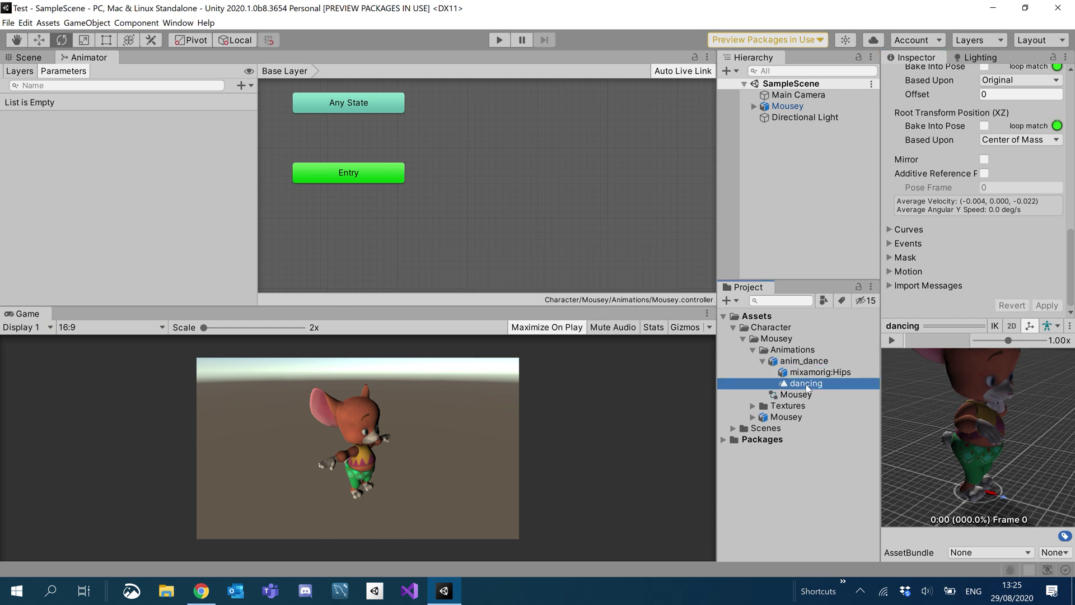
{"action": "left_click_drag", "start_coordinate": [808, 387], "coordinate": [527, 129]}
{"action": "scroll", "coordinate": [469, 221], "scroll_direction": "down", "scroll_amount": 2}
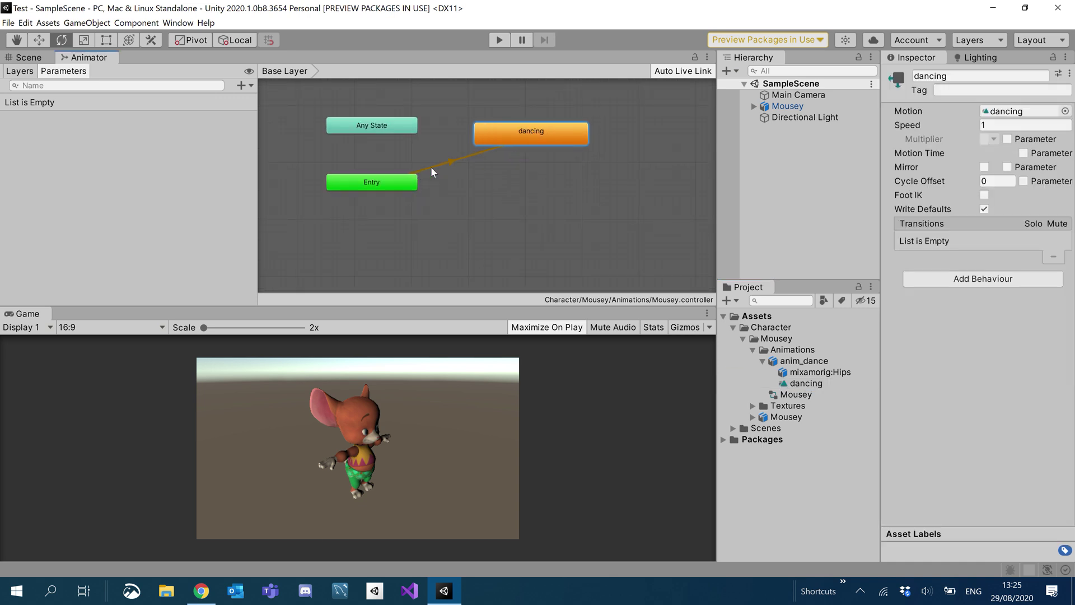
{"action": "left_click", "coordinate": [443, 155]}
{"action": "left_click", "coordinate": [561, 128]}
{"action": "left_click", "coordinate": [476, 326]}
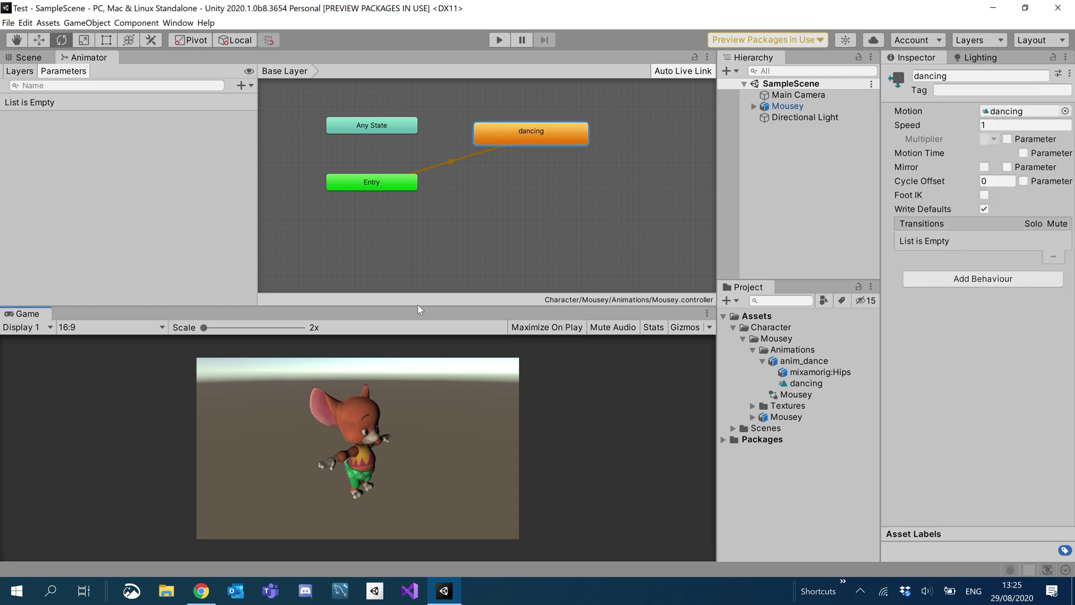
{"action": "left_click", "coordinate": [787, 106]}
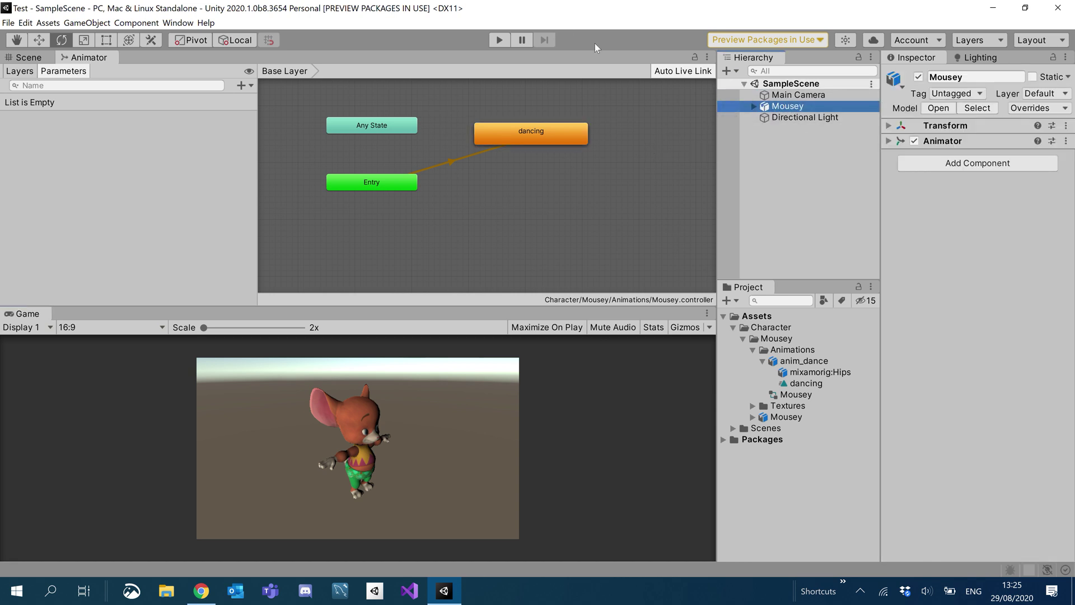
Step: Play the scene, watch Mousey dance from several Scene view angles, and open the Animations folder menu
{"action": "left_click", "coordinate": [499, 40]}
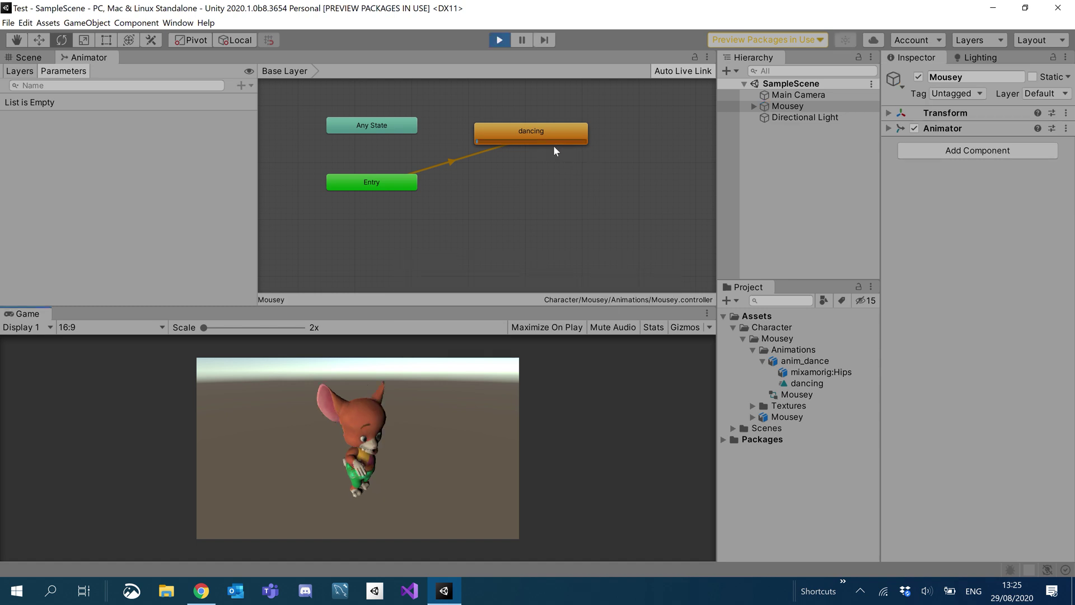
{"action": "left_click", "coordinate": [29, 57]}
{"action": "left_click", "coordinate": [502, 147]}
{"action": "left_click_drag", "start_coordinate": [502, 146], "coordinate": [445, 235], "text": "alt"}
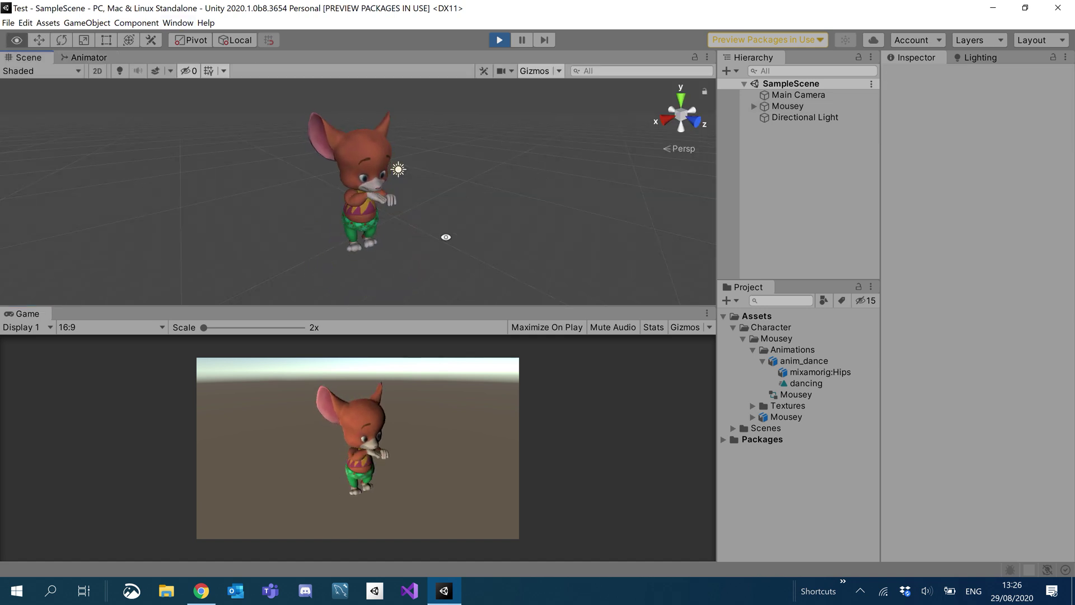
{"action": "scroll", "coordinate": [322, 237], "scroll_direction": "up", "scroll_amount": 3}
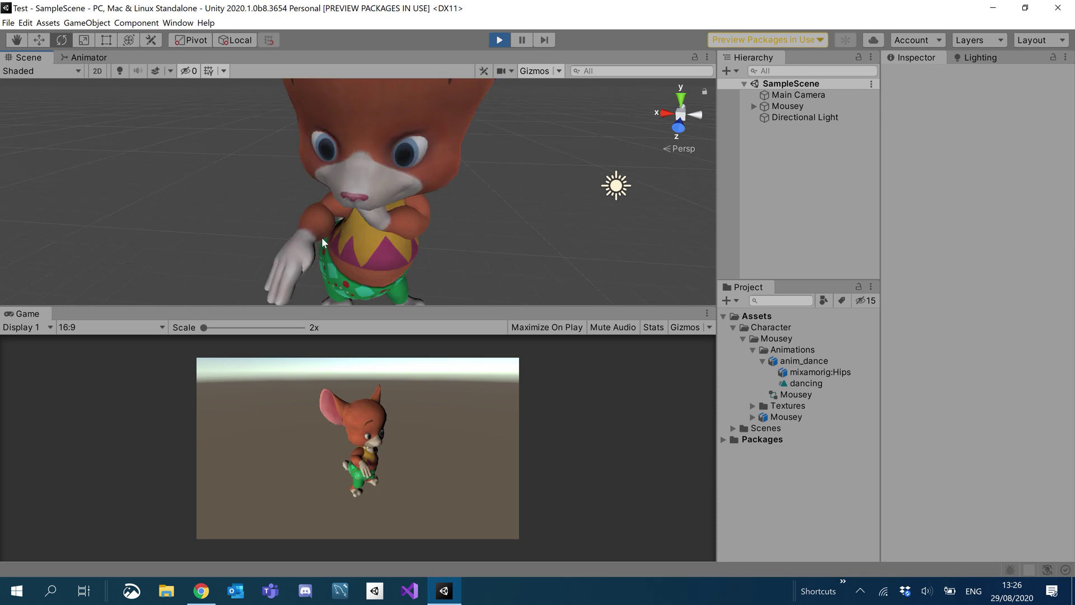
{"action": "scroll", "coordinate": [325, 237], "scroll_direction": "down", "scroll_amount": 5}
{"action": "left_click_drag", "start_coordinate": [415, 247], "coordinate": [520, 247], "text": "alt"}
{"action": "scroll", "coordinate": [405, 253], "scroll_direction": "up", "scroll_amount": 3}
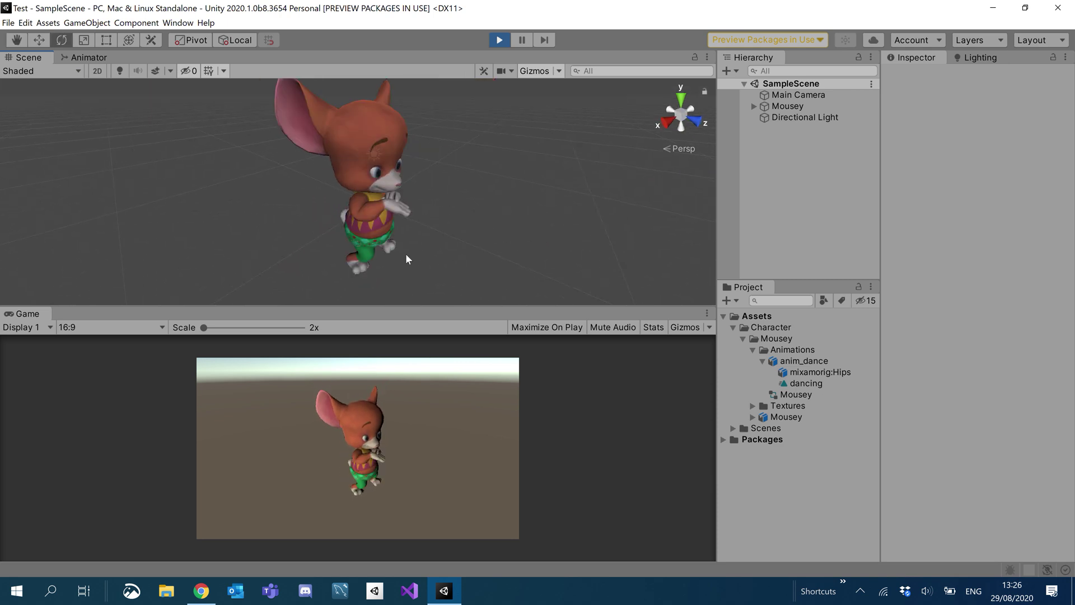
{"action": "scroll", "coordinate": [445, 248], "scroll_direction": "down", "scroll_amount": 3}
{"action": "left_click", "coordinate": [790, 349]}
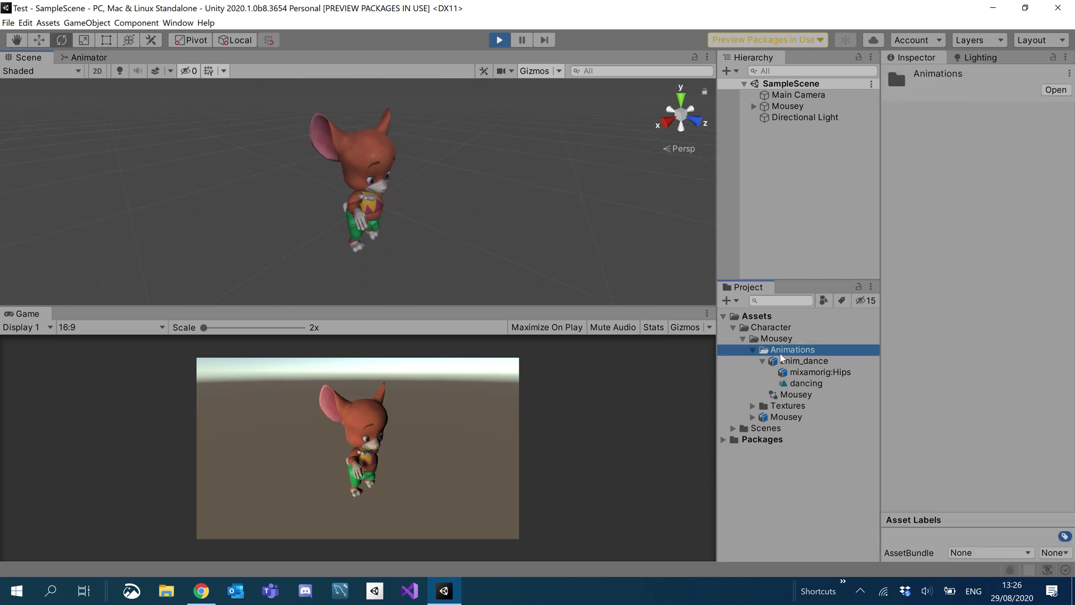
{"action": "right_click", "coordinate": [781, 349]}
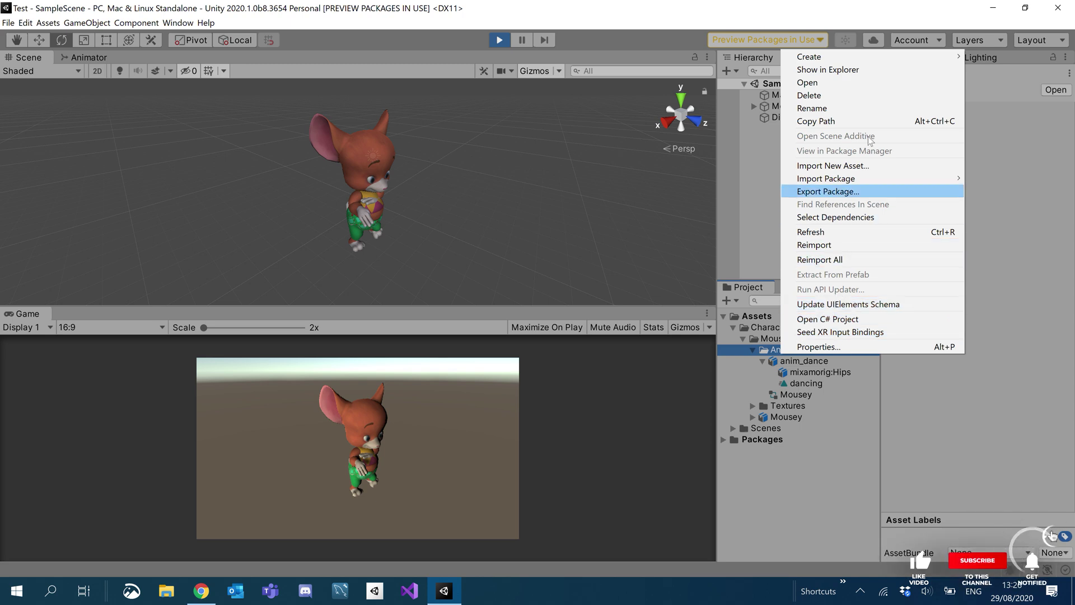
Step: Reveal the Animations folder in File Explorer, check anim_dance.fbx, then close Explorer
{"action": "left_click", "coordinate": [807, 83]}
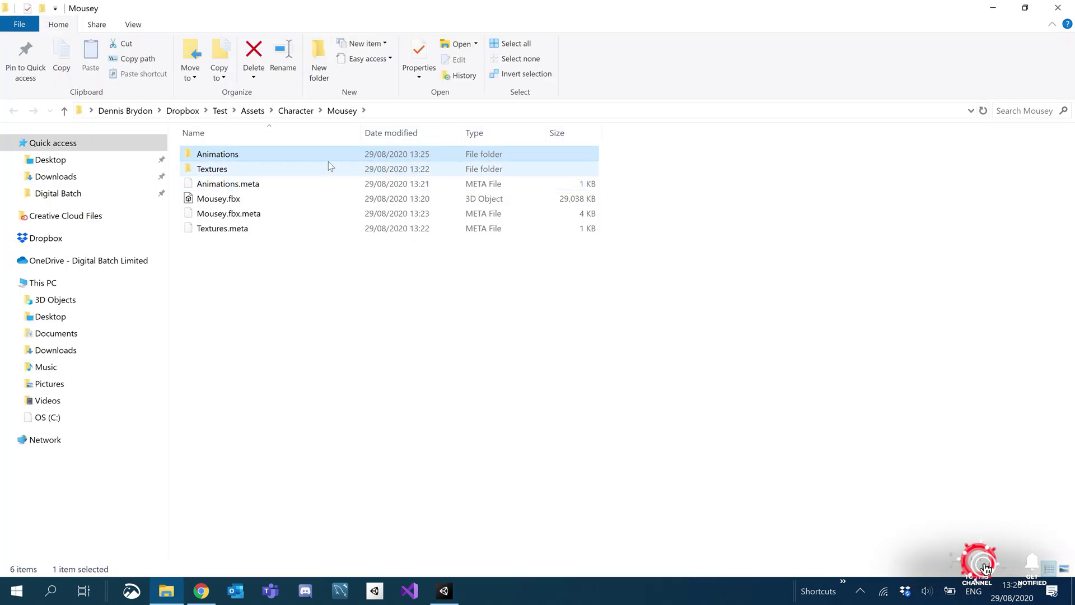
{"action": "double_click", "coordinate": [323, 154]}
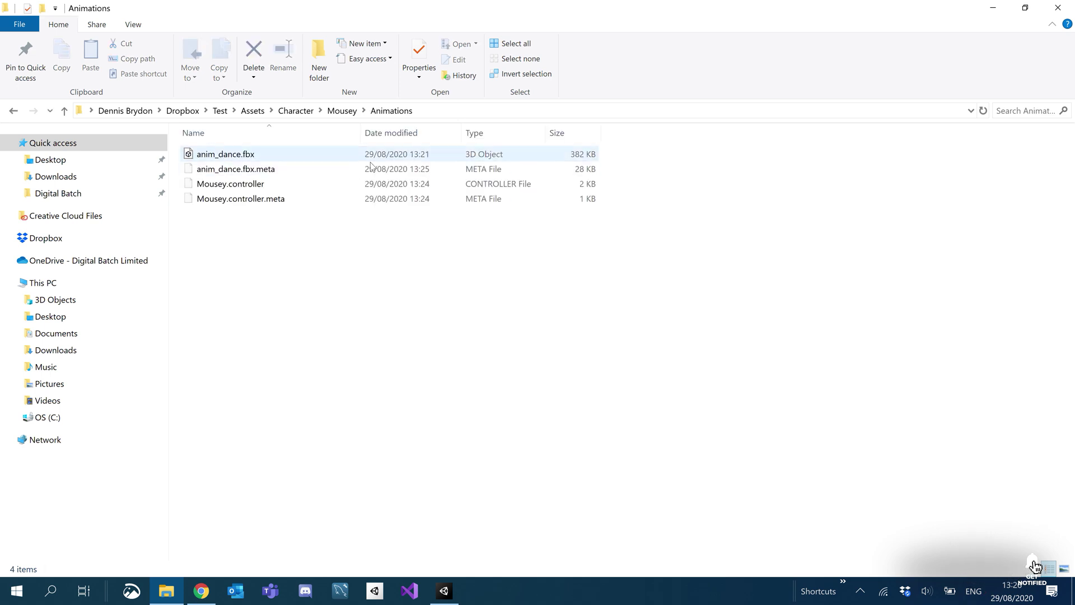
{"action": "left_click", "coordinate": [522, 154]}
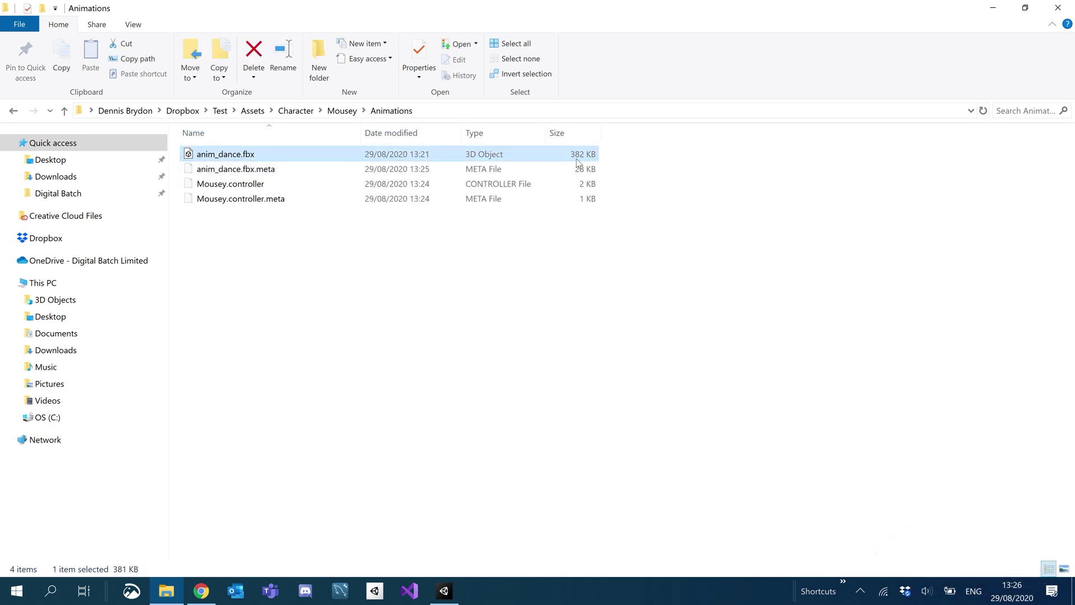
{"action": "left_click", "coordinate": [1058, 8]}
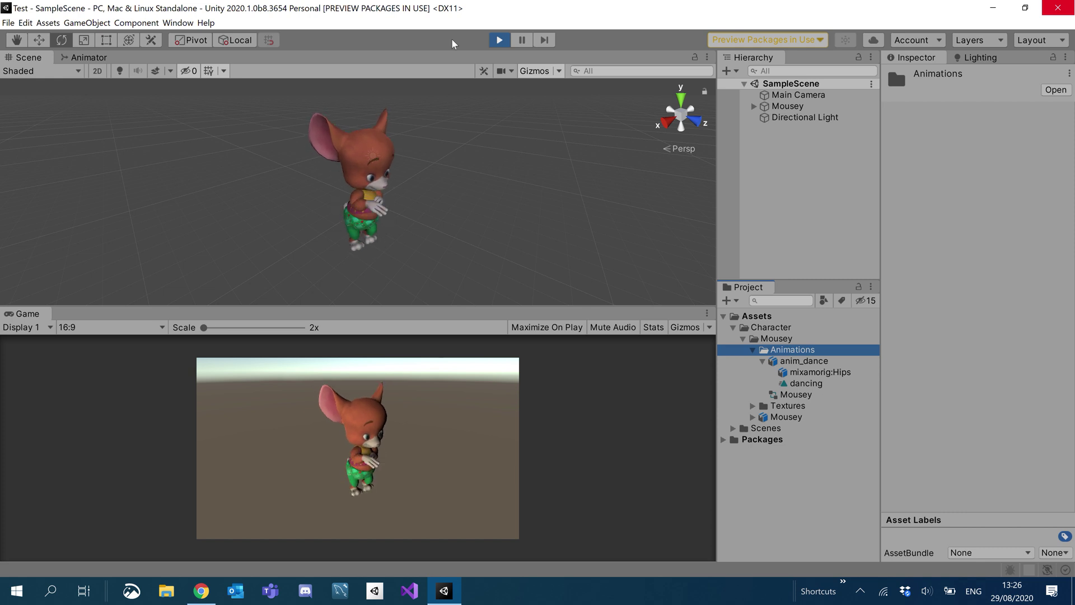
Step: Stop Play mode so Mousey returns to its rest pose
{"action": "left_click", "coordinate": [500, 41]}
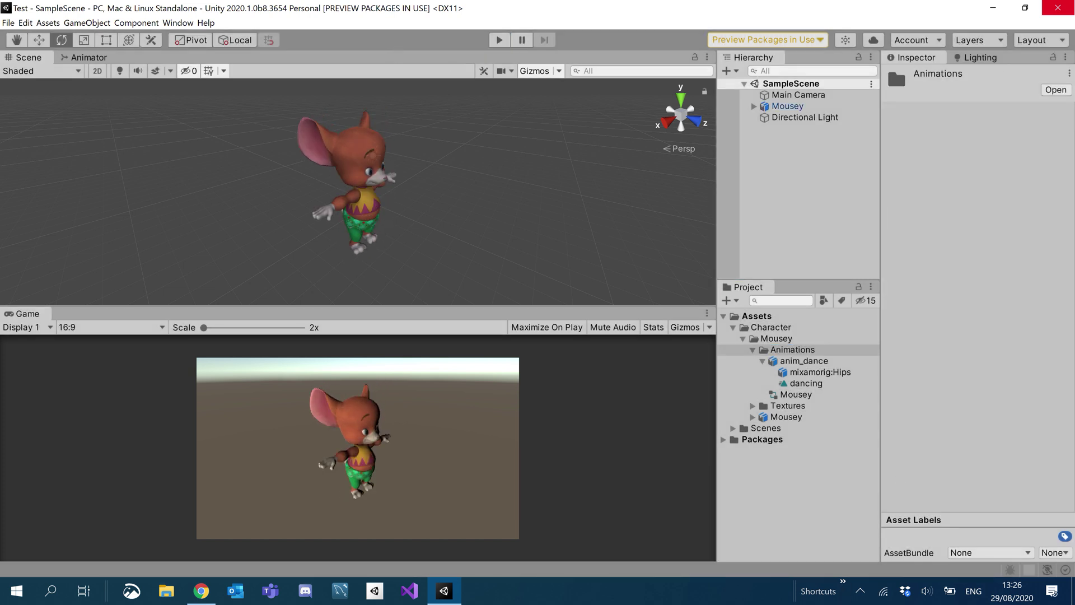